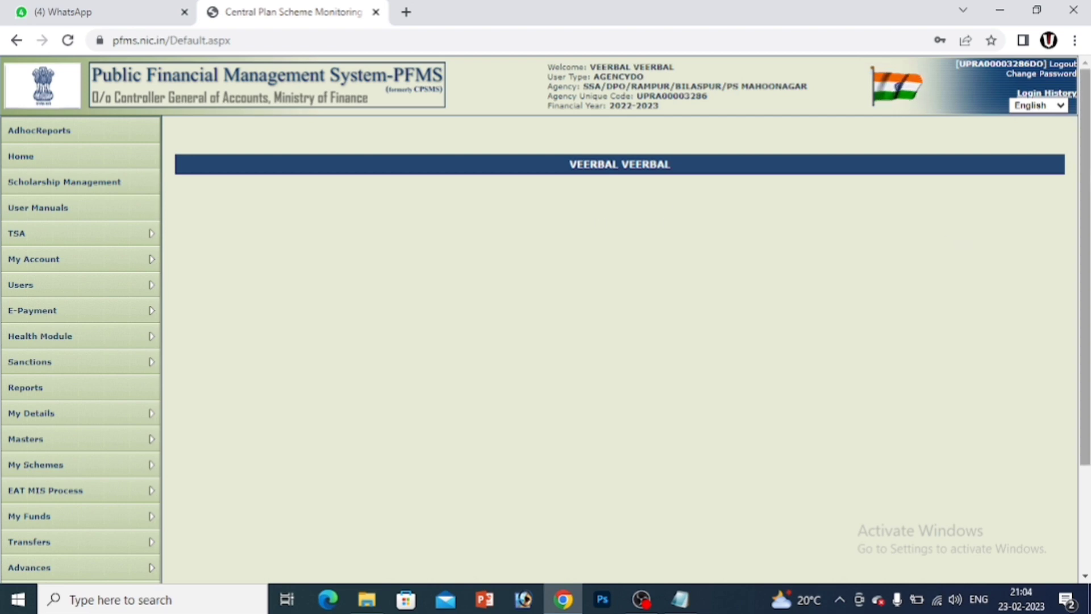
# Open the form for adding a new fund expenditure
pyautogui.moveTo(1085, 251); pyautogui.dragTo(1085, 369)
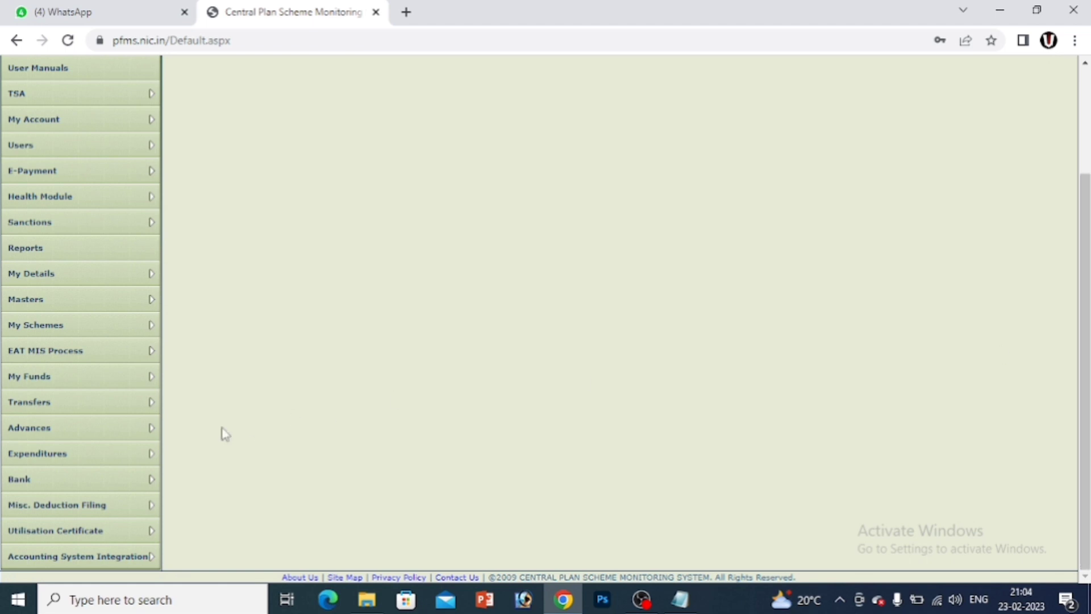
pyautogui.moveTo(125, 462)
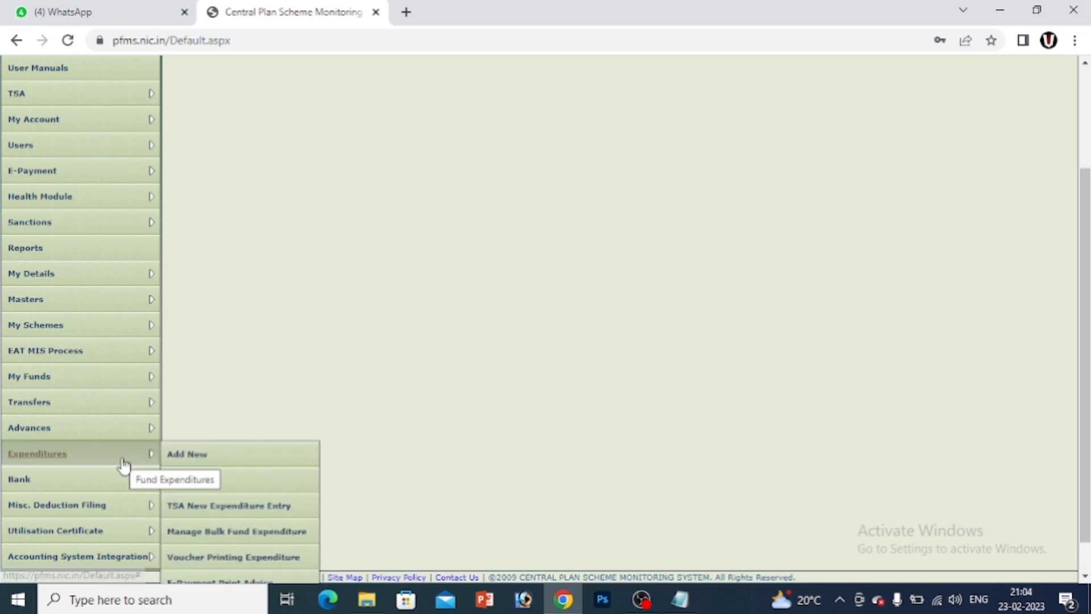
pyautogui.click(188, 460)
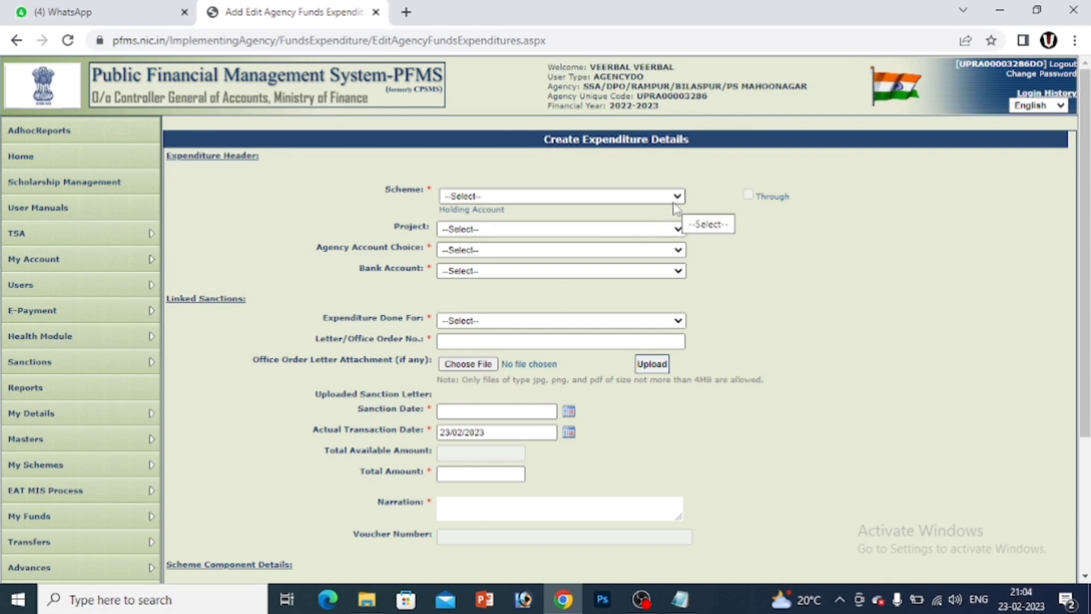
# Choose the scheme UP113 - Samgra Shiksha (Elementary Education) 3667 UP in the expenditure header
pyautogui.hotkey('ctrl', '+')
pyautogui.hotkey('ctrl', '+')
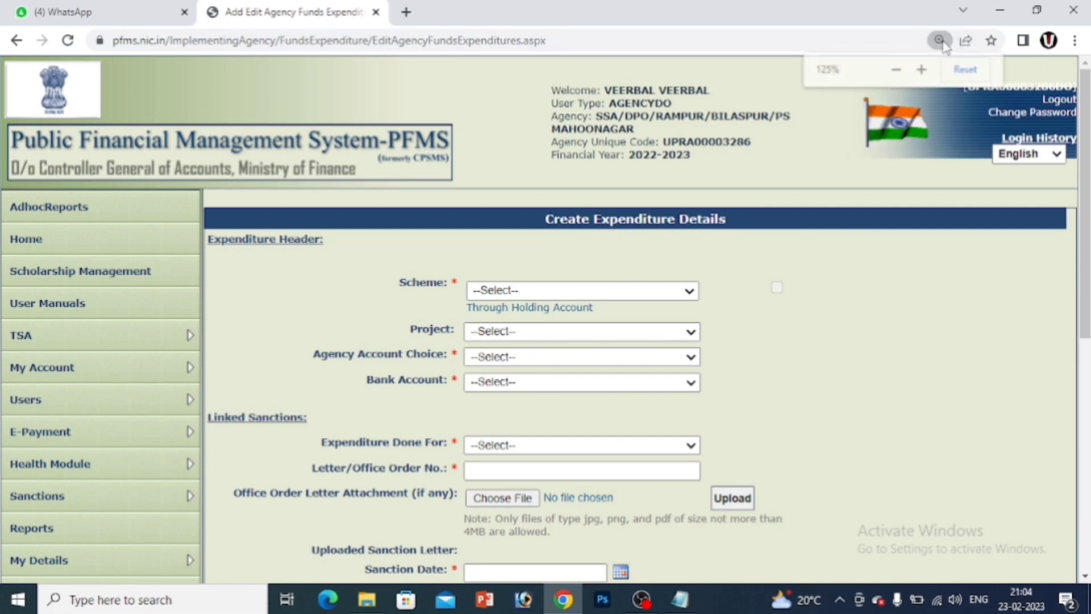
pyautogui.click(896, 70)
pyautogui.click(660, 208)
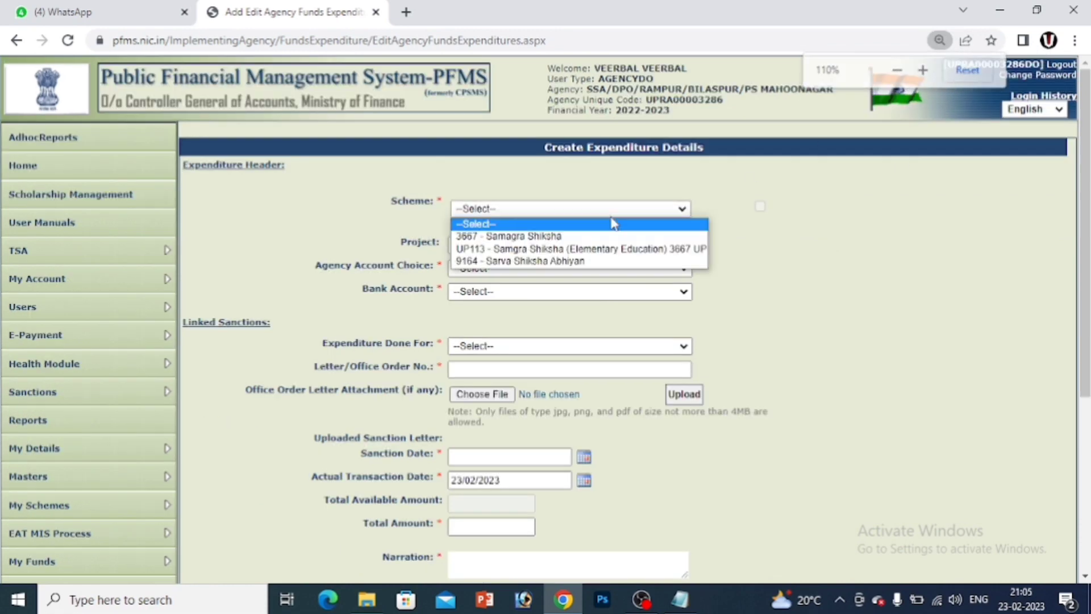
pyautogui.click(571, 246)
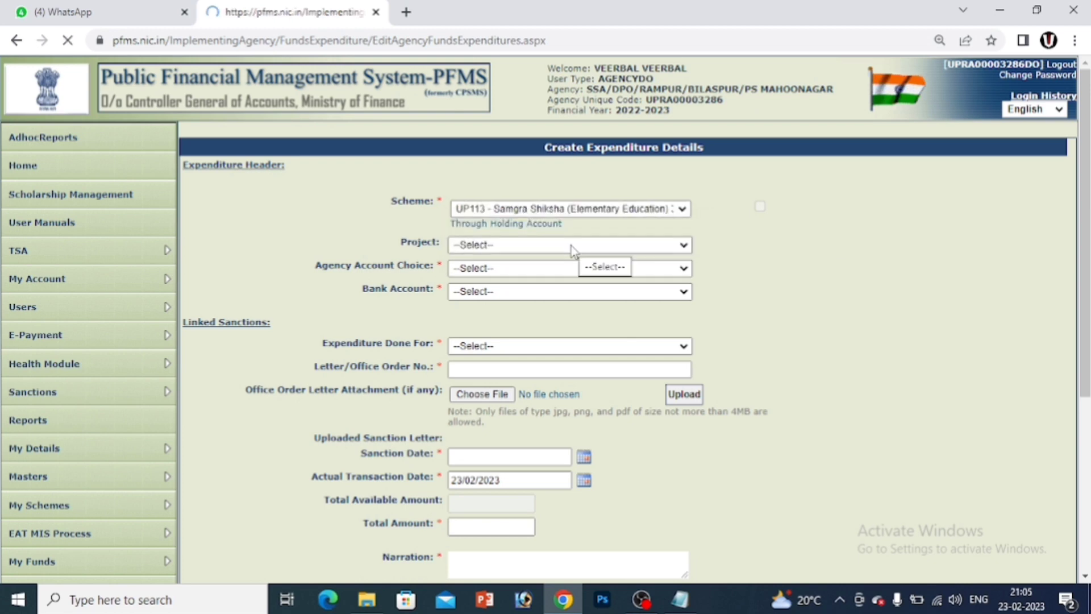
pyautogui.click(572, 247)
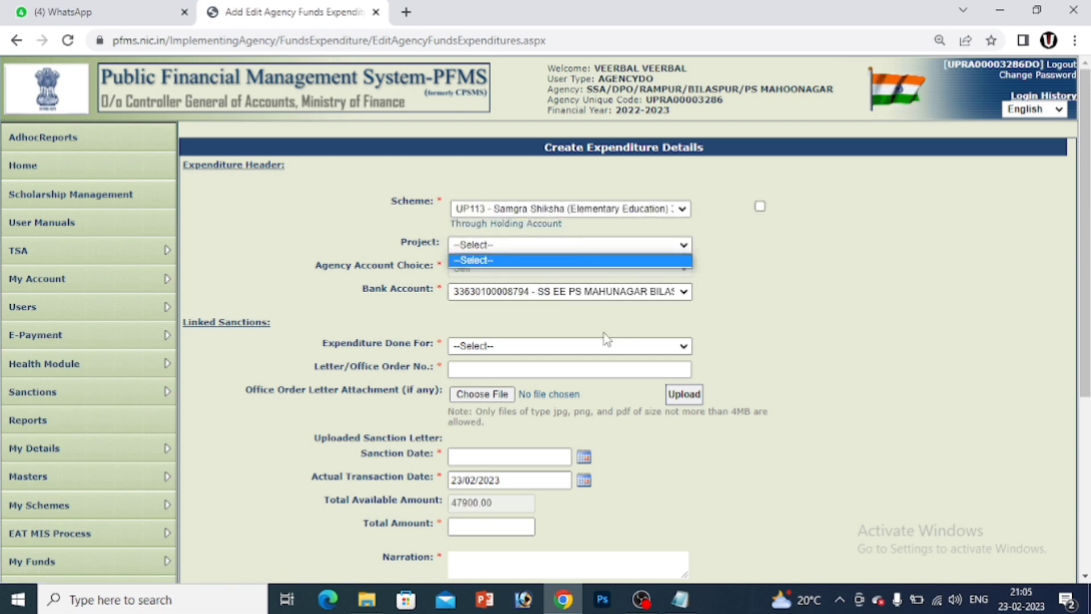
# Set the expenditure as done for Vendors and select Bhavya Book Depot Bilaspur as the vendor
pyautogui.click(585, 346)
pyautogui.click(567, 347)
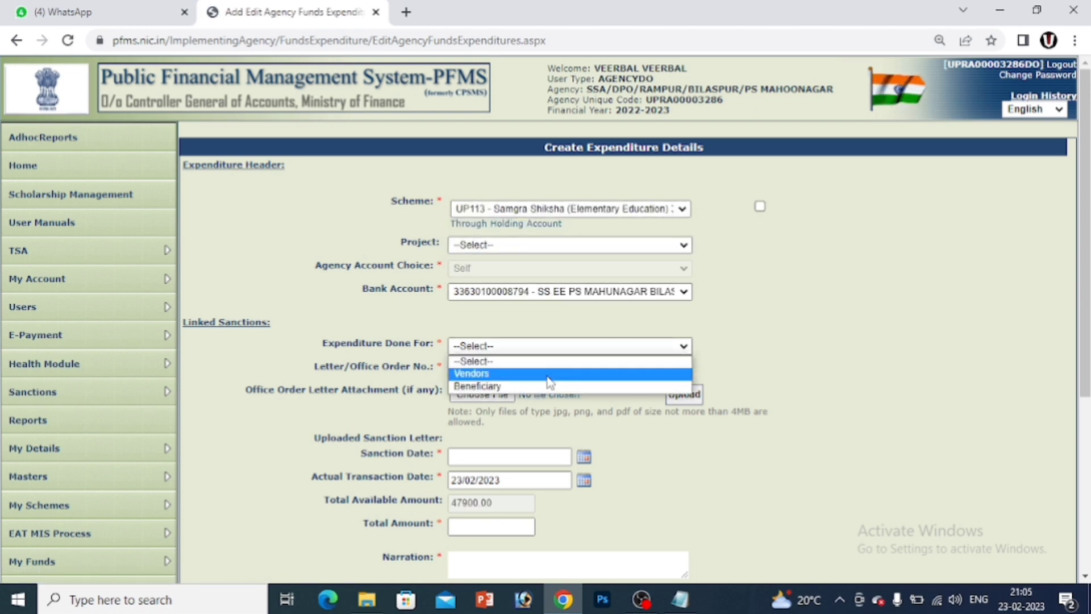
pyautogui.click(551, 374)
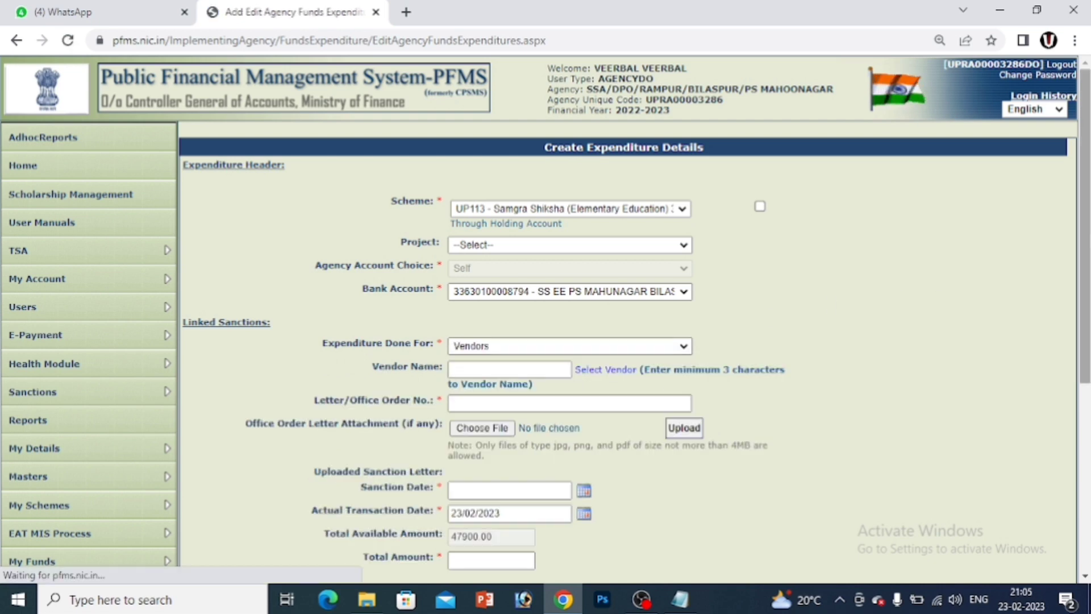
pyautogui.moveTo(1089, 180); pyautogui.dragTo(1090, 226)
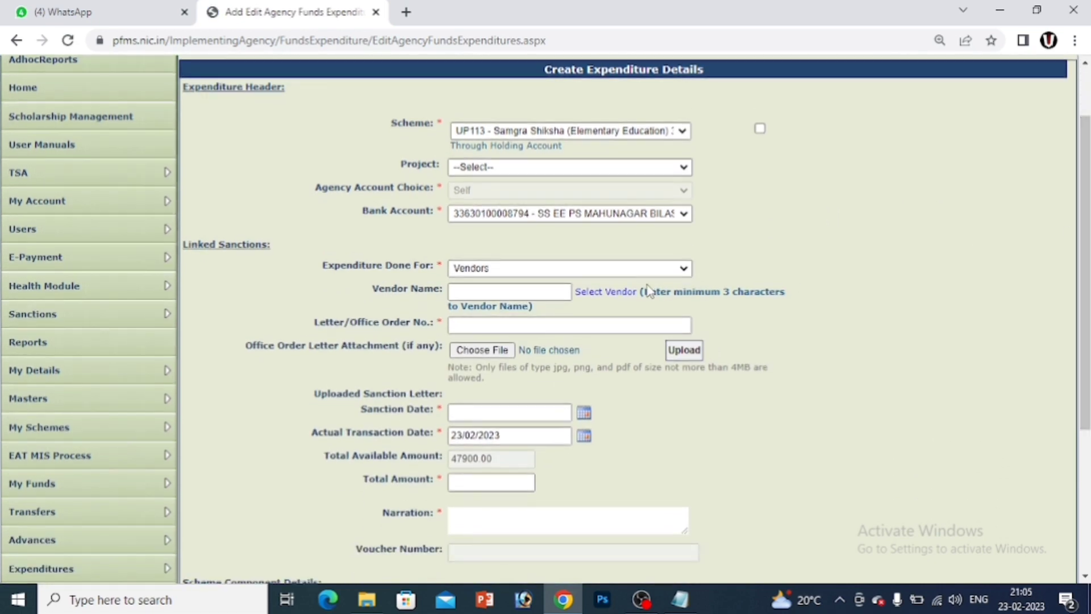
pyautogui.click(557, 292)
pyautogui.click(602, 293)
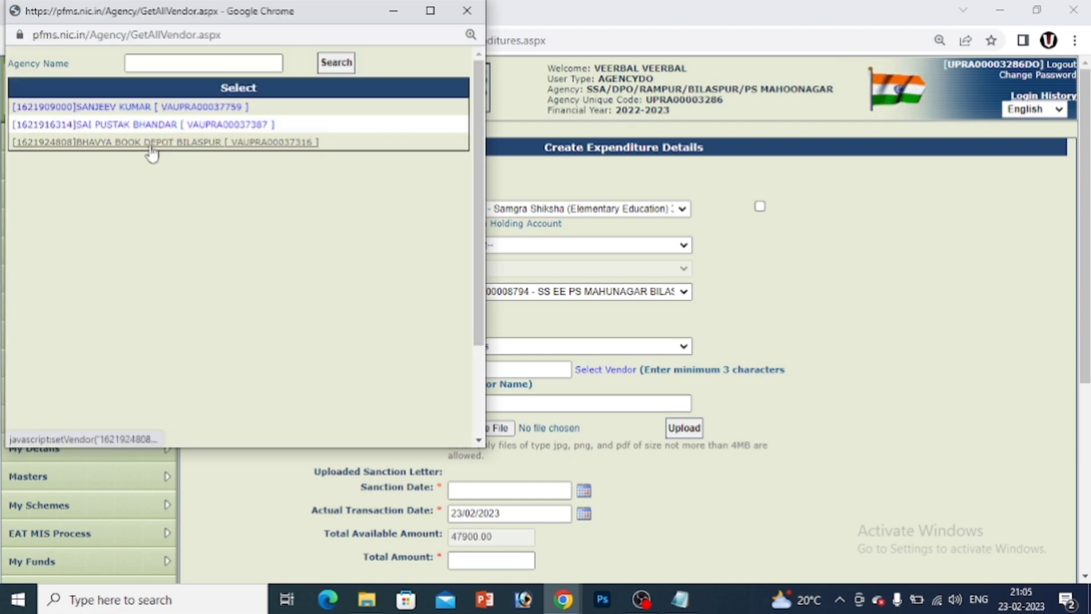
pyautogui.click(152, 142)
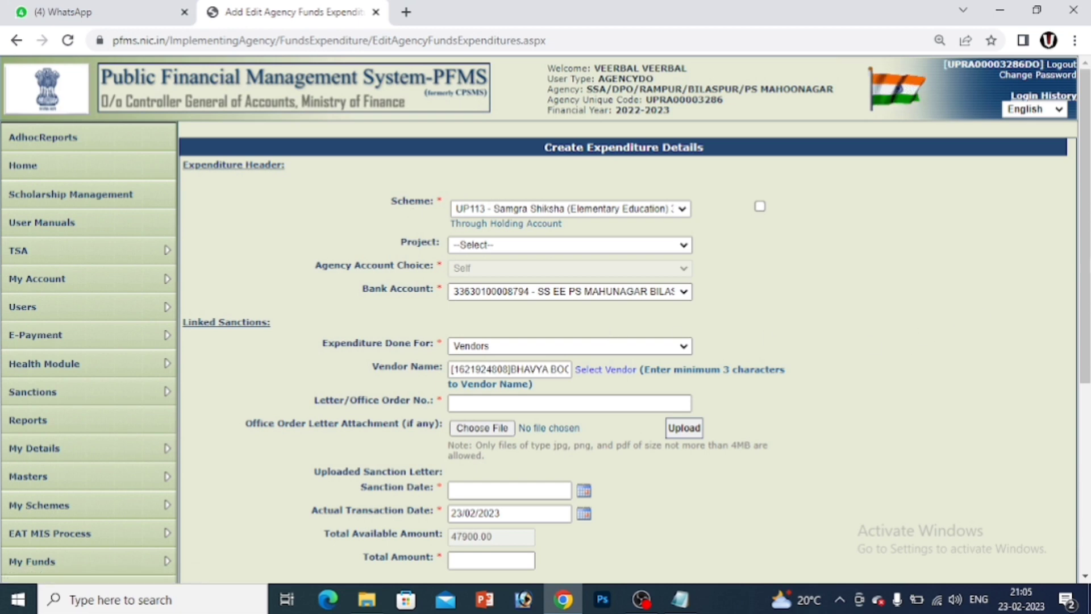
# Enter the letter/office order number and set the sanction date to 23/02/2023
pyautogui.scroll(-2, 610, 296)
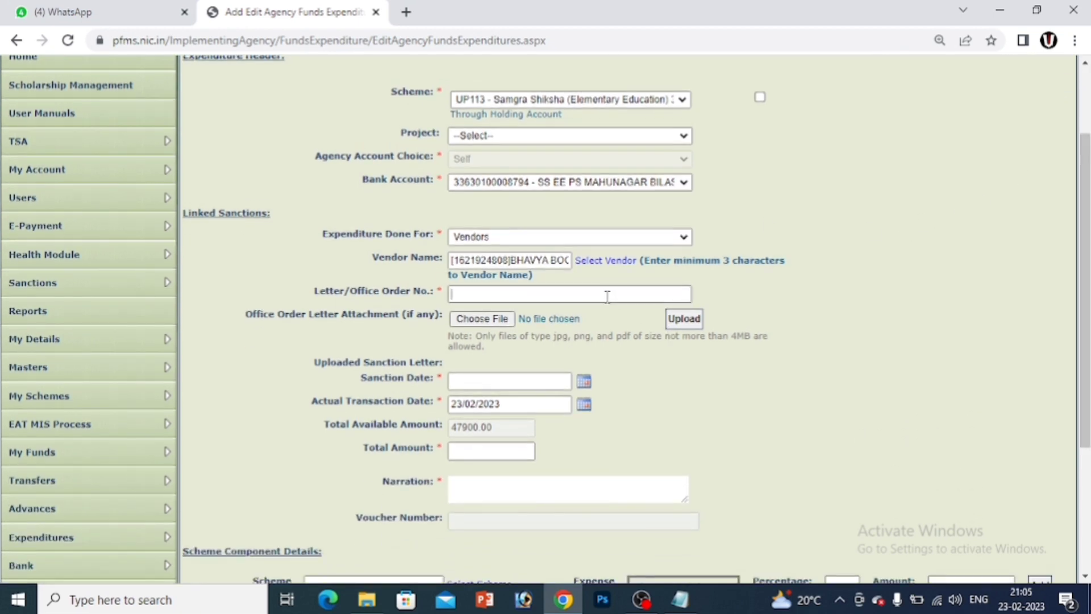
pyautogui.write('PSMHN/003/2022-23')
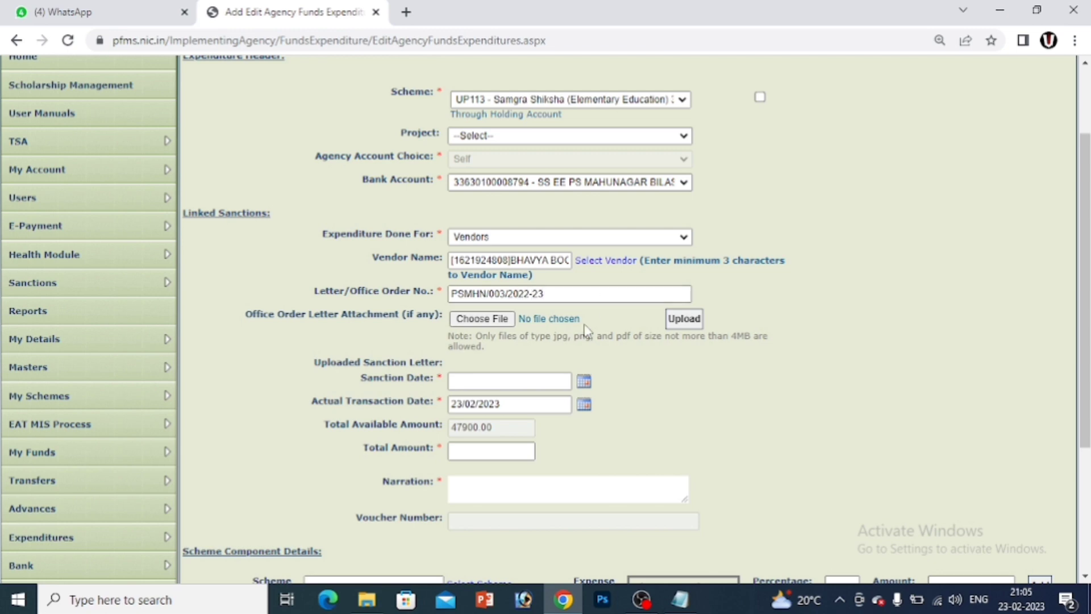
pyautogui.click(583, 381)
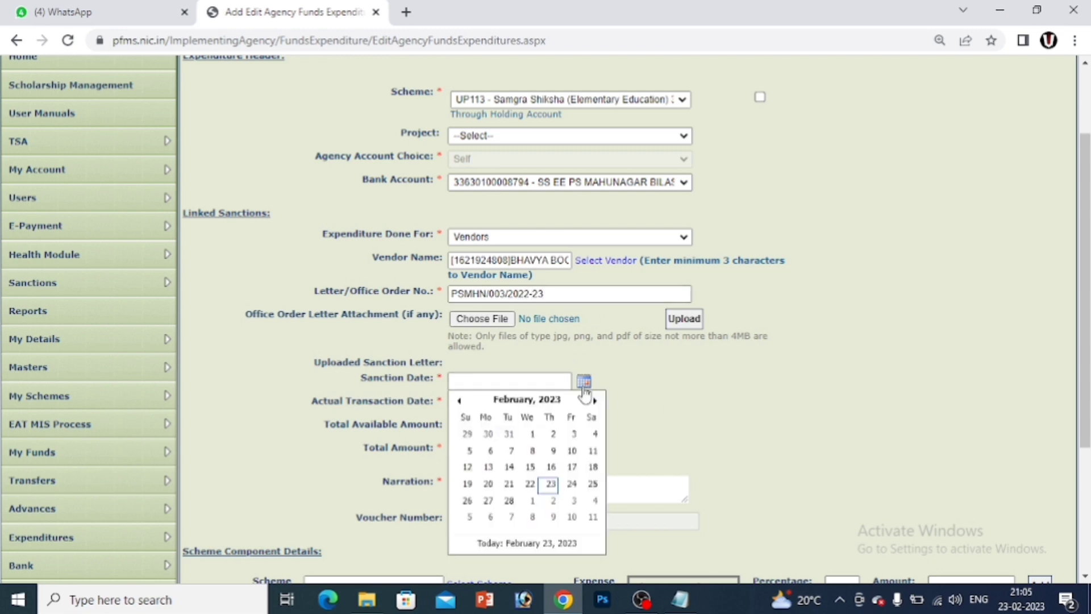
pyautogui.click(551, 484)
# Enter a total amount of 5000 and the narration SWACHHTA for the expenditure
pyautogui.scroll(-2, 625, 319)
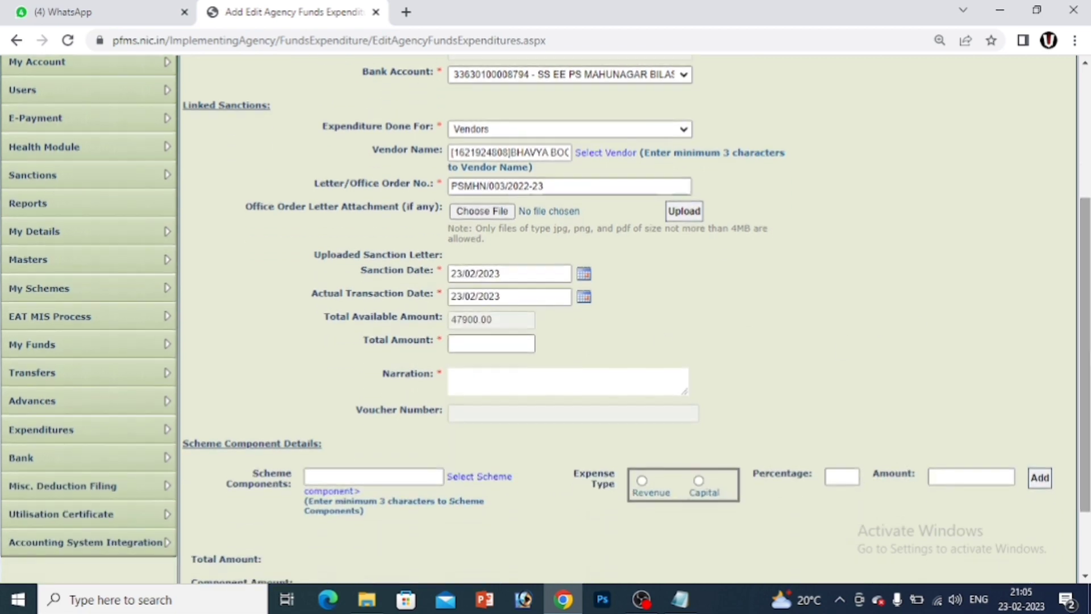
pyautogui.click(516, 344)
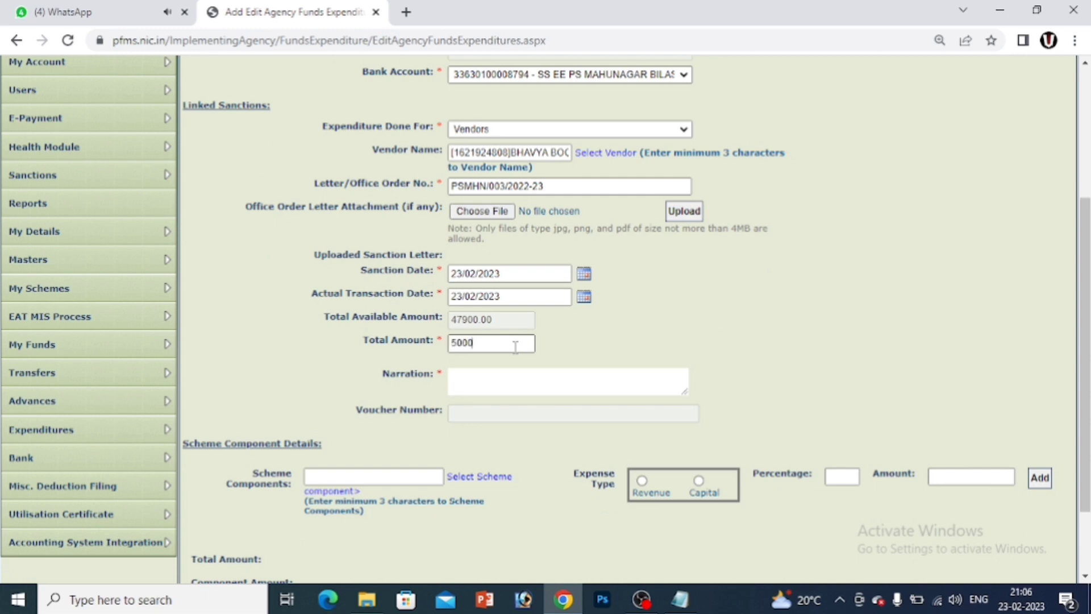
pyautogui.click(507, 378)
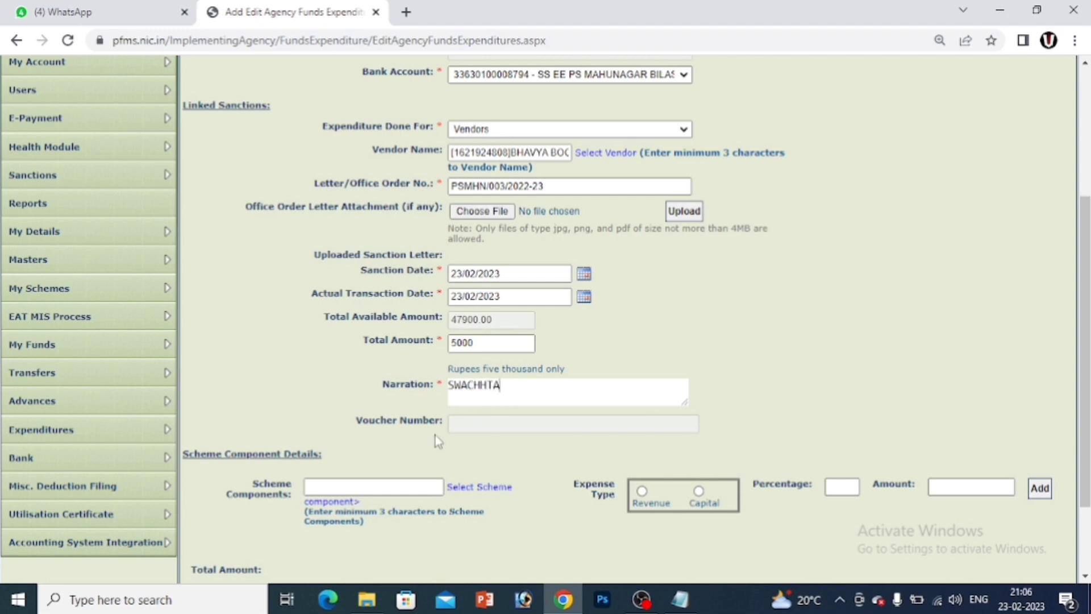
pyautogui.tripleClick(537, 394)
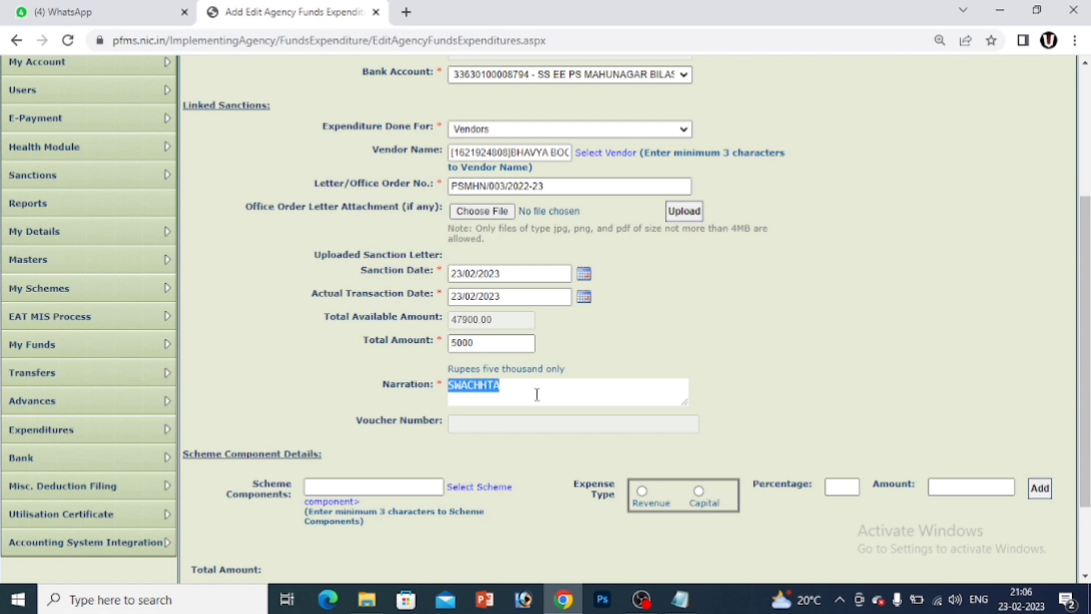
# Look up COM in the scheme components and choose Composite School Grant (Elementary)
pyautogui.click(395, 489)
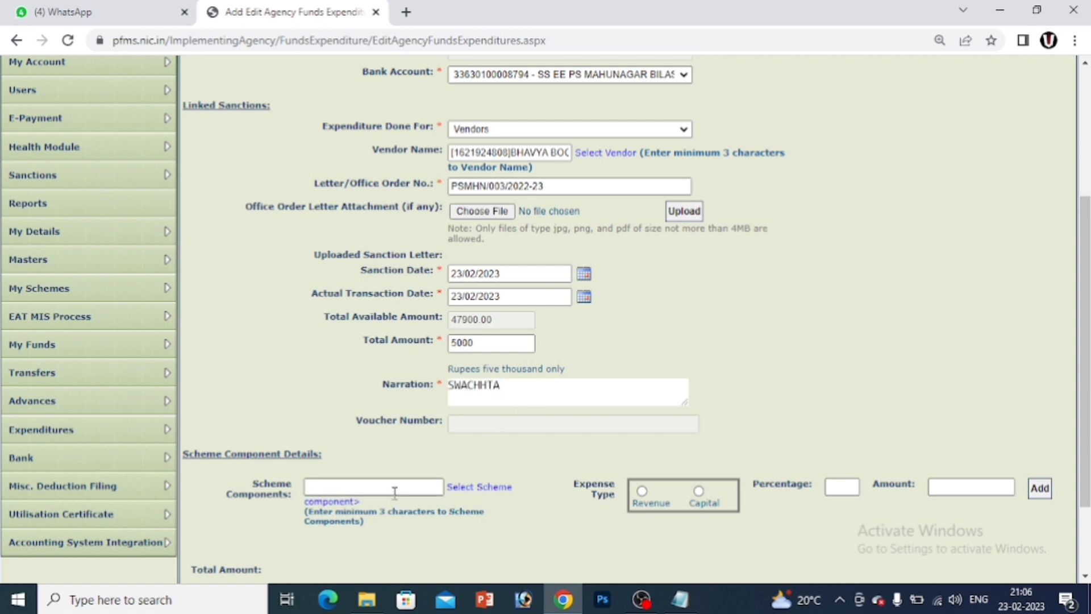
pyautogui.write('COM')
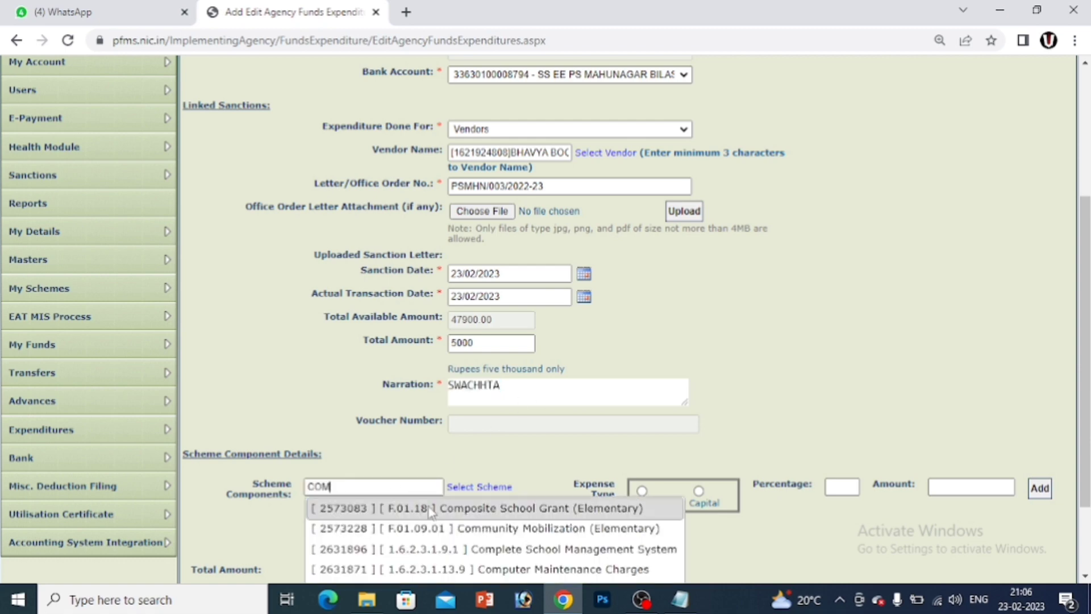
pyautogui.click(472, 507)
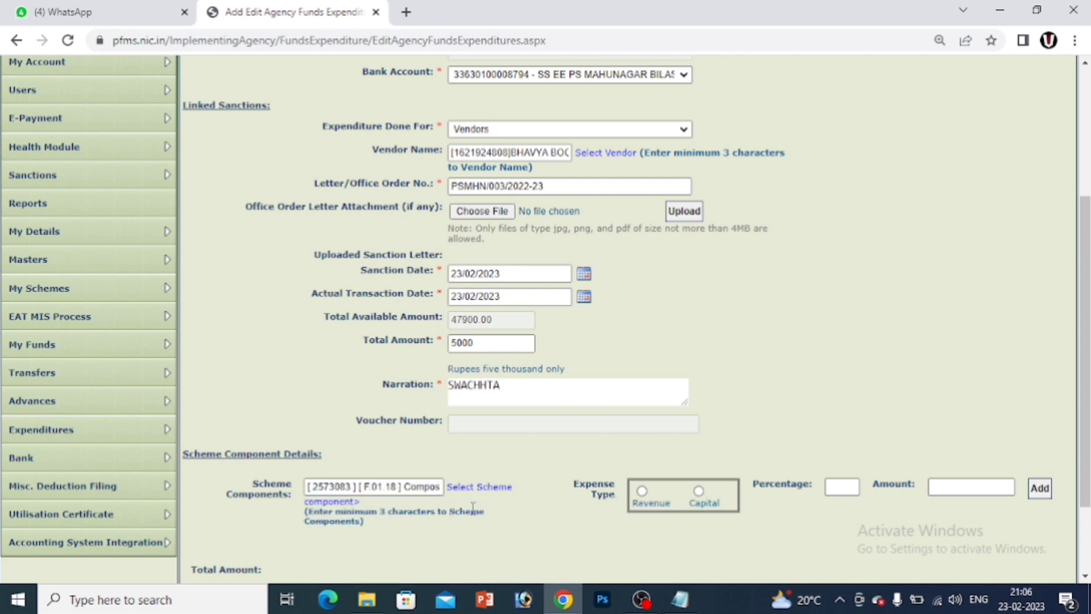
# Set the component's expense type to Revenue with an amount of 5000 and add it to the expenditure
pyautogui.click(642, 490)
pyautogui.click(986, 487)
pyautogui.click(1005, 421)
pyautogui.scroll(-2, 1005, 420)
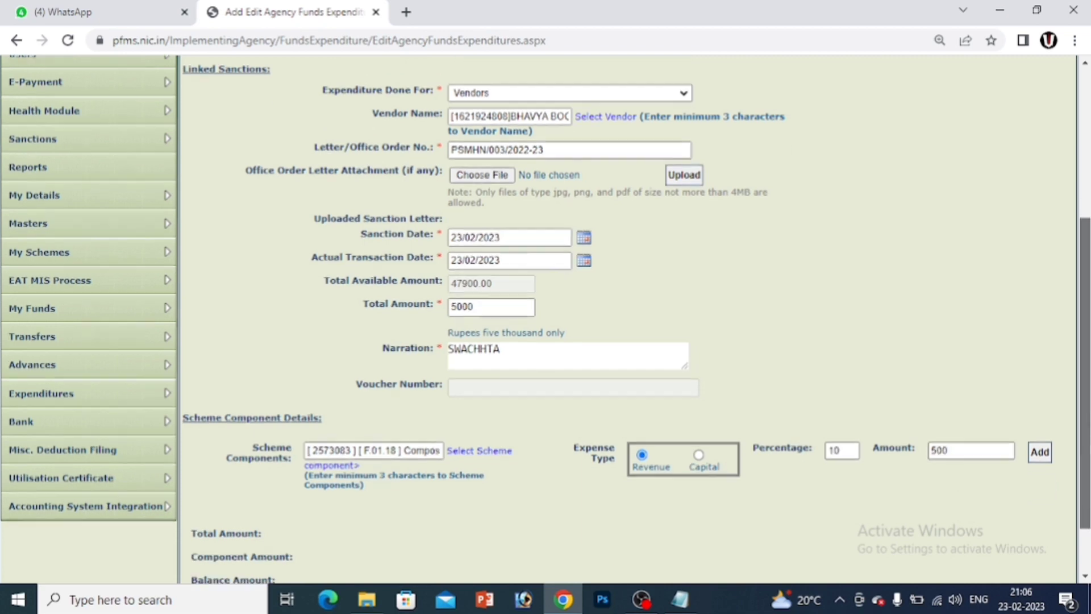
pyautogui.write('0')
pyautogui.press('Tab')
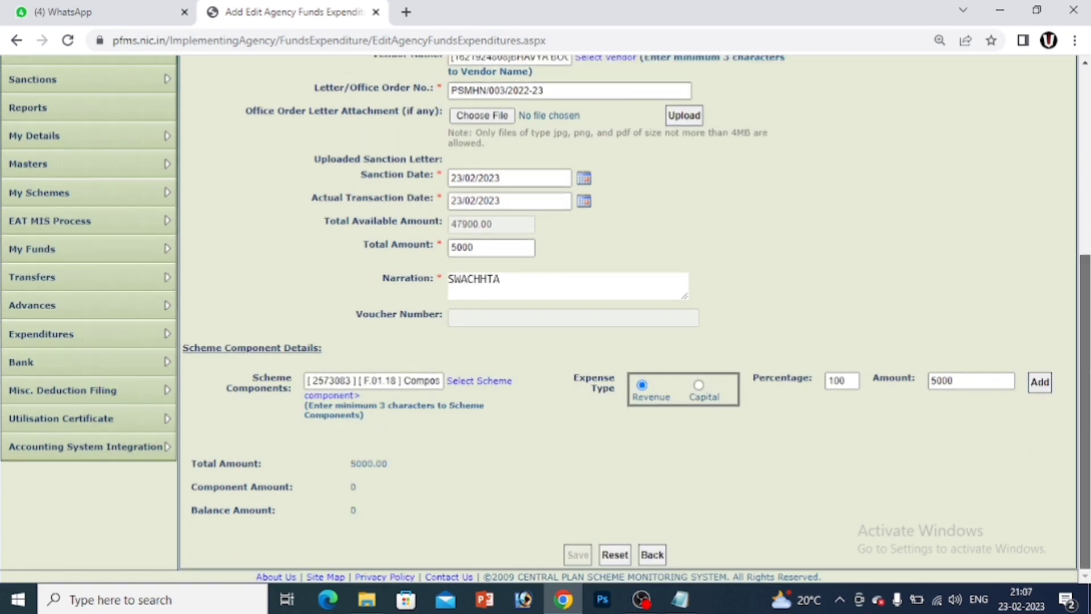
pyautogui.click(1040, 382)
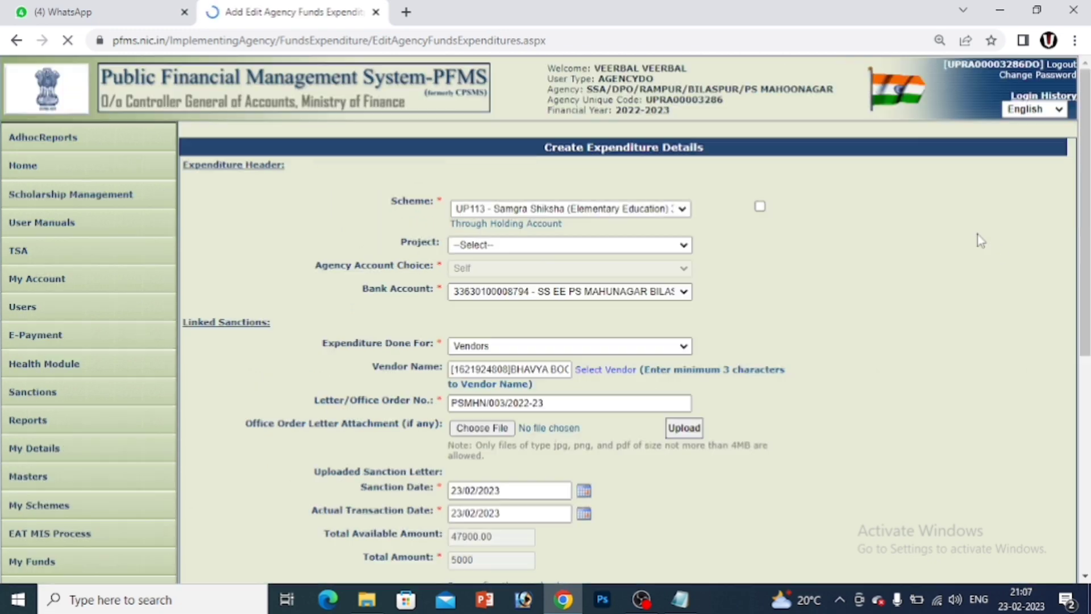
# Save the expenditure transaction and proceed to its payee details
pyautogui.scroll(-7, 1050, 280)
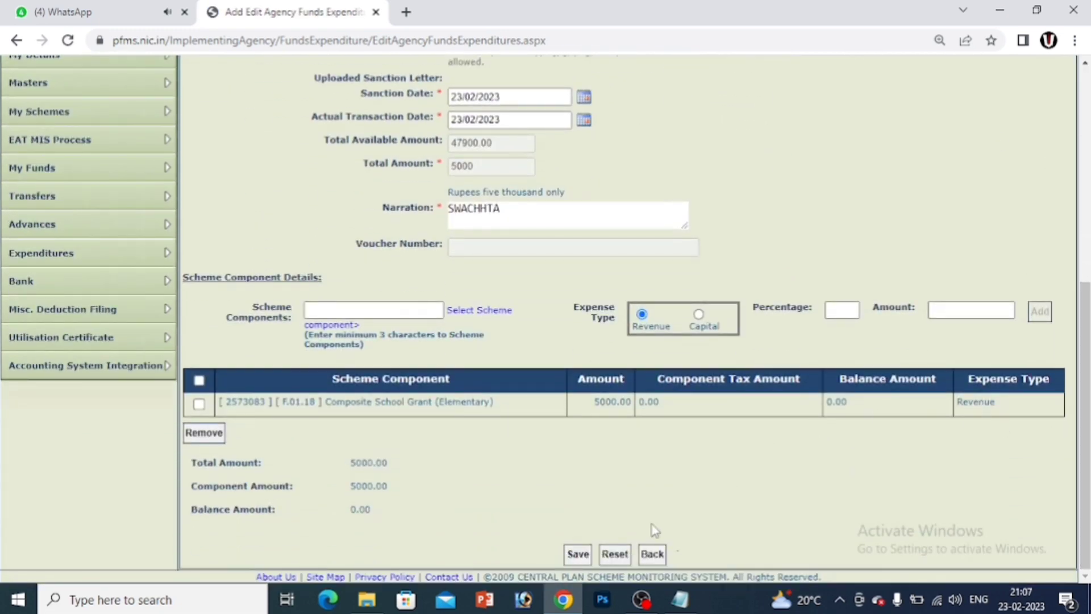
pyautogui.click(579, 556)
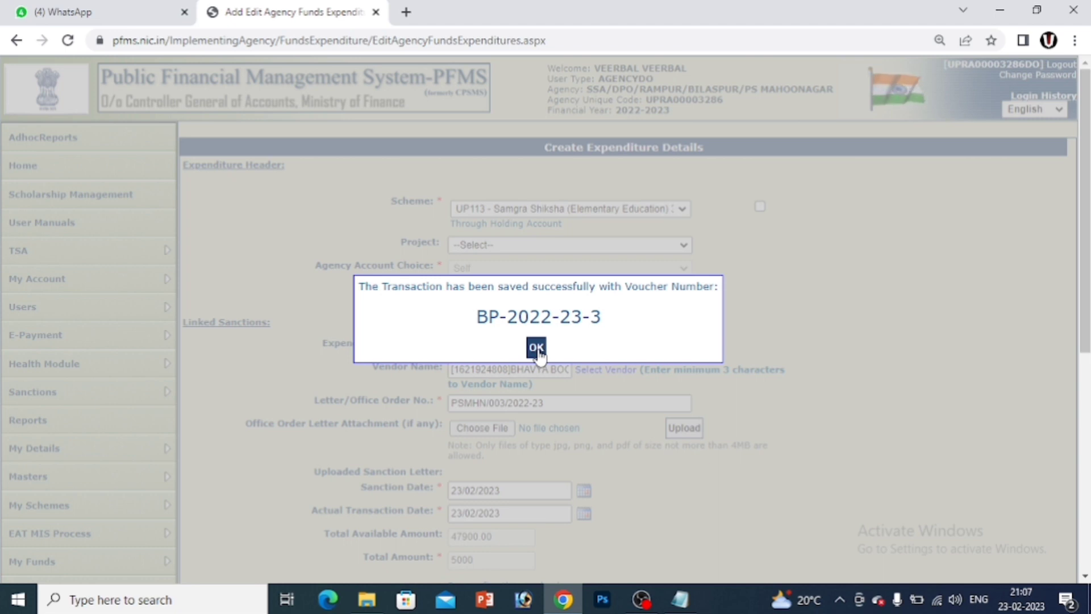
pyautogui.click(537, 347)
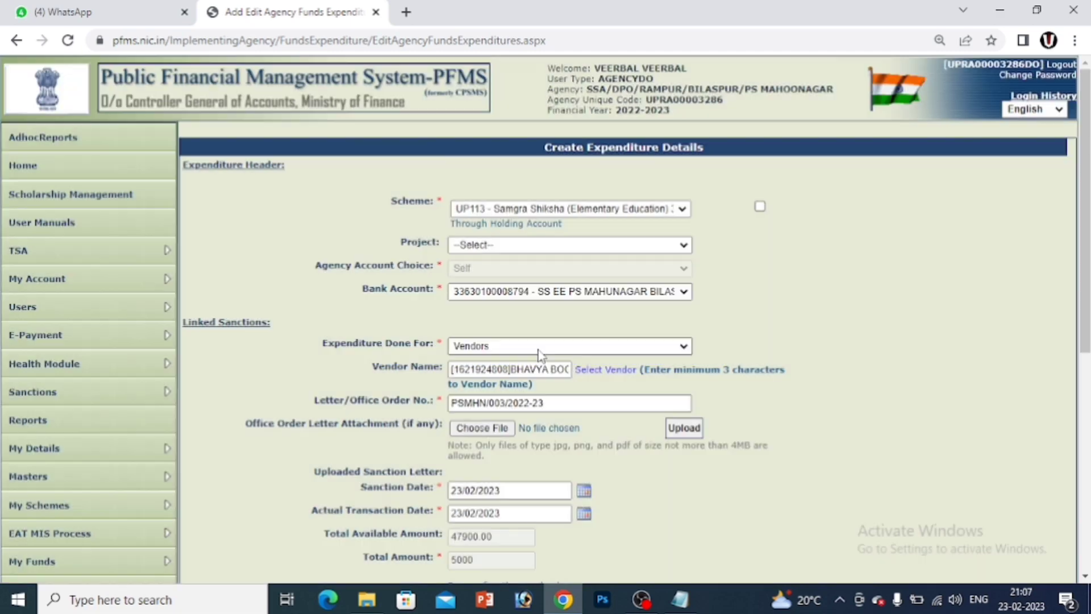
pyautogui.scroll(-6, 545, 319)
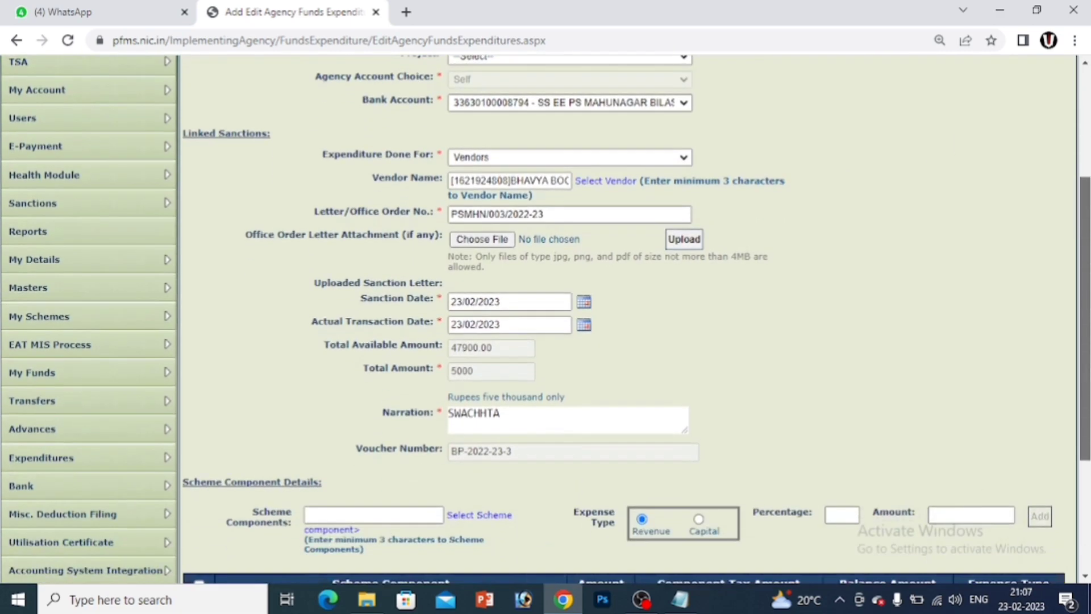
pyautogui.scroll(-1, 546, 318)
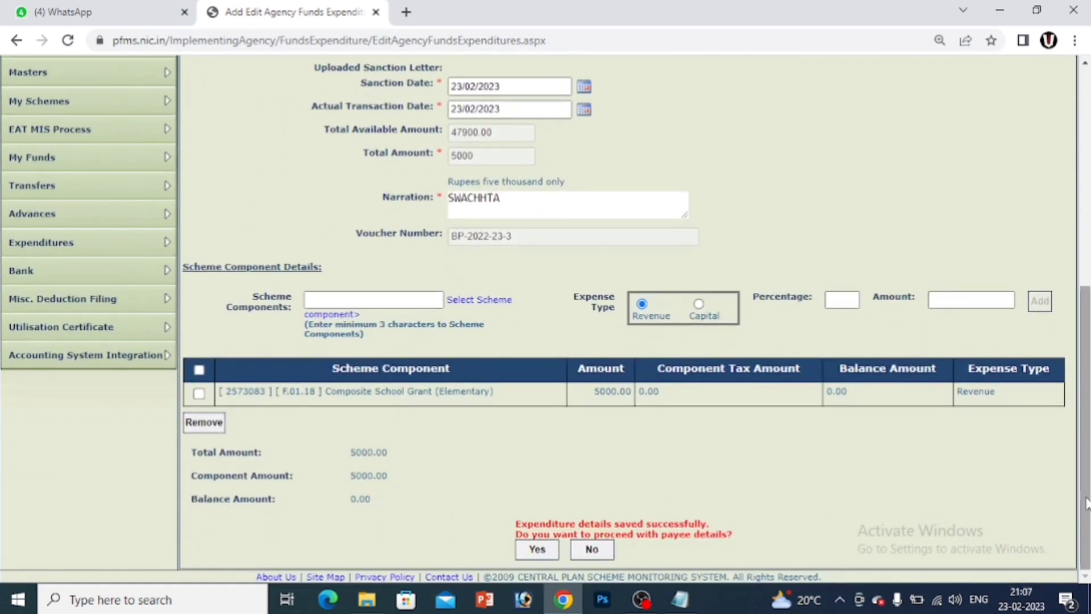
pyautogui.click(537, 549)
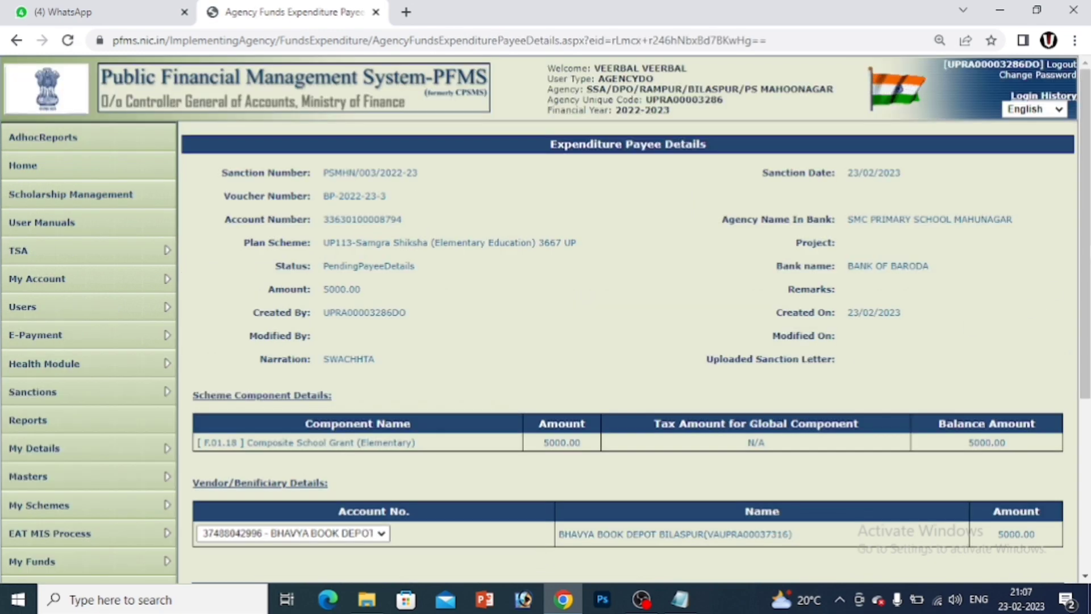
# Set the instrument type to EPaymentUsingPrintAdvice and add it to the payee details
pyautogui.scroll(-5, 625, 319)
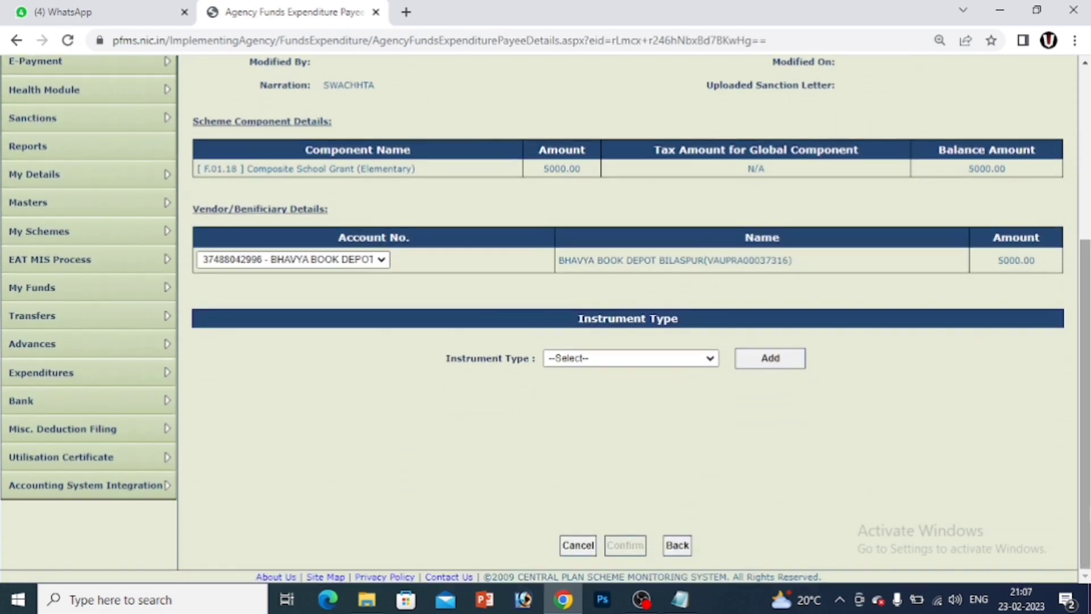
pyautogui.click(666, 359)
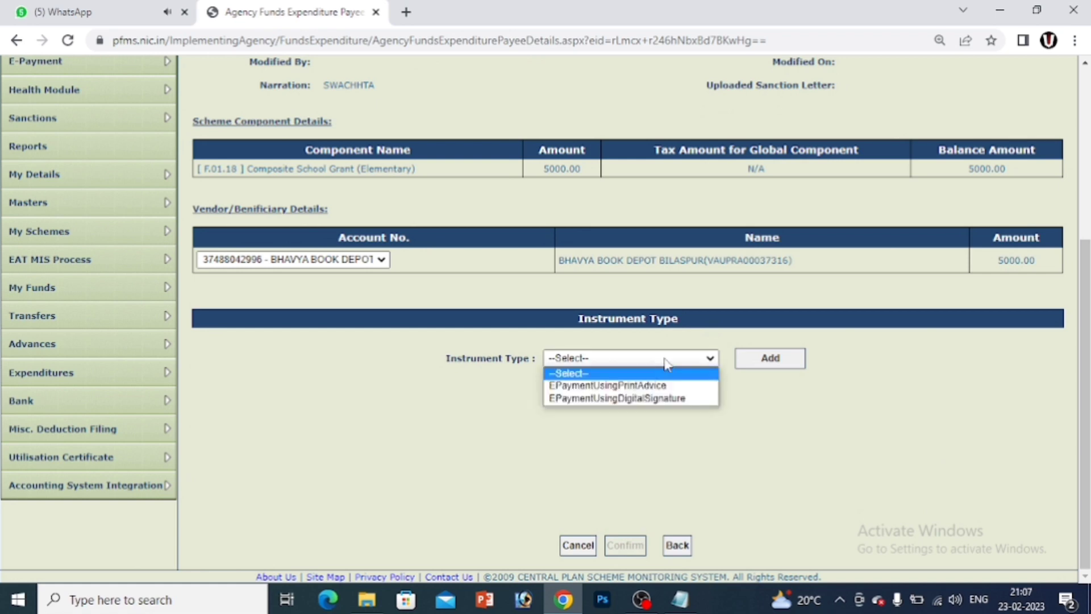
pyautogui.click(637, 385)
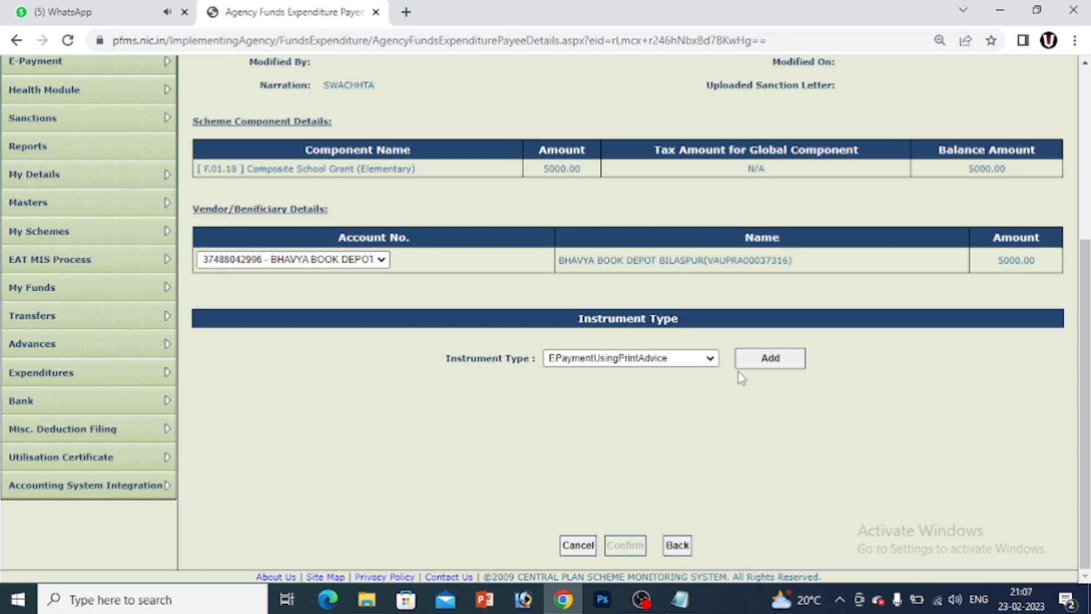
pyautogui.click(771, 359)
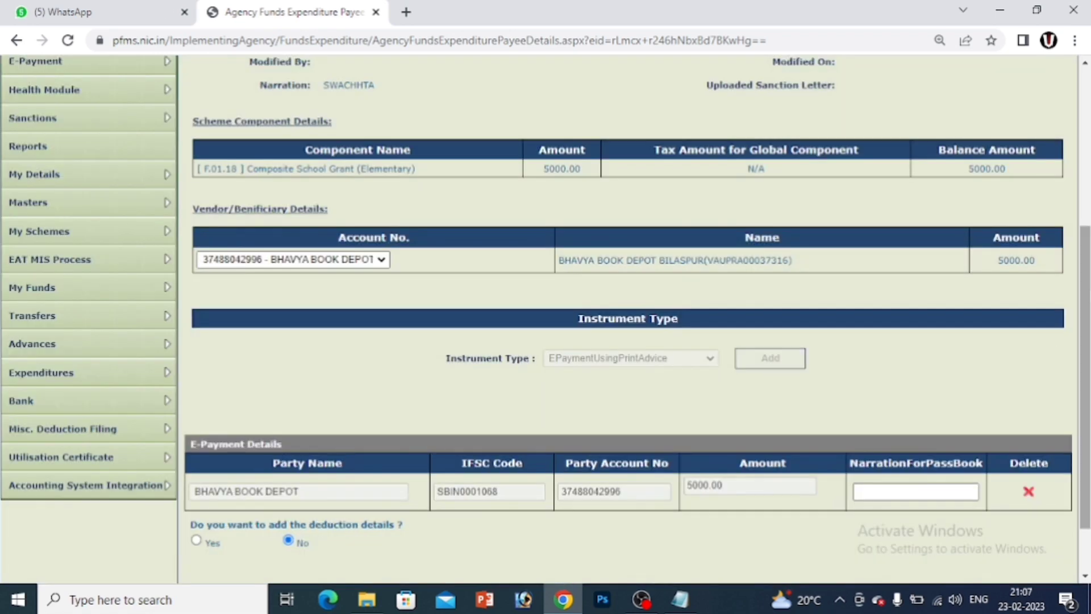
# Set the e-payment's passbook narration to SAWCHHTA and confirm the payee details
pyautogui.scroll(-1, 779, 373)
pyautogui.click(920, 419)
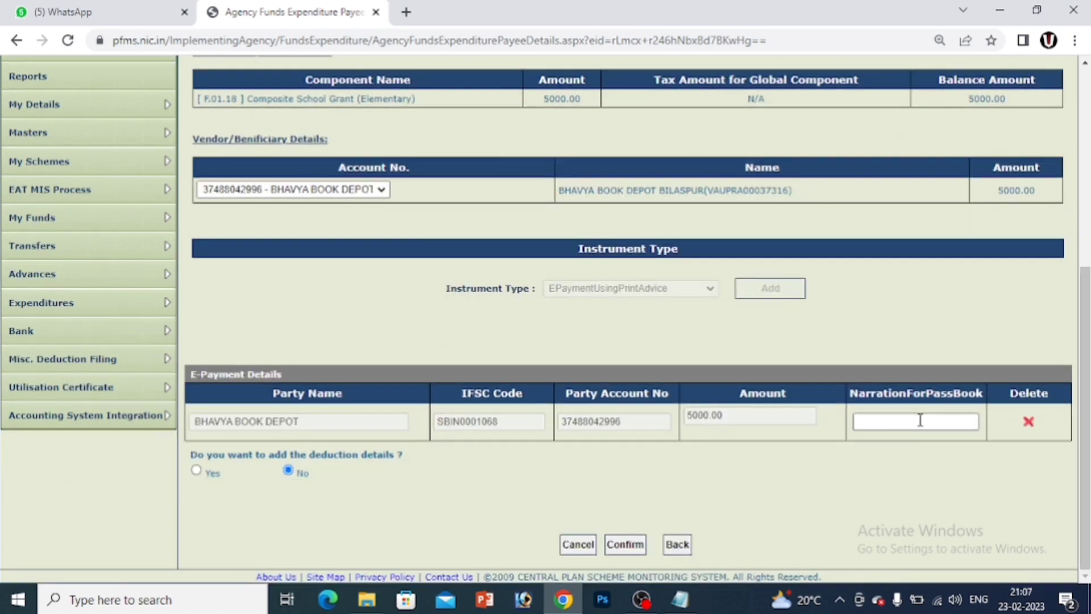
pyautogui.hotkey('ctrl', 'v')
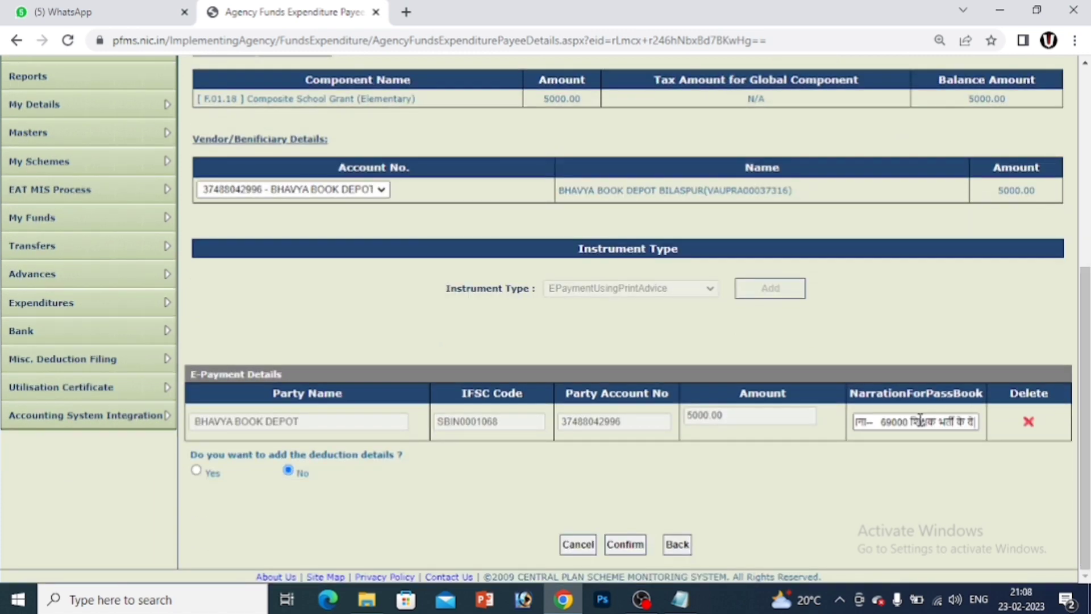
pyautogui.hotkey('ctrl', 'a')
pyautogui.click(920, 420)
pyautogui.hotkey('ctrl', 'a')
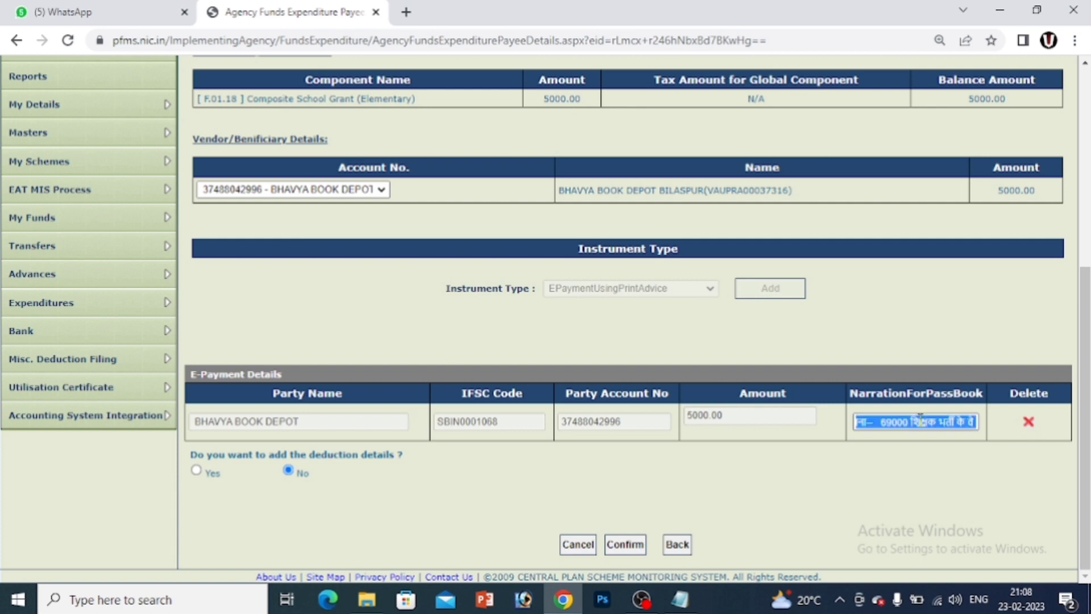
pyautogui.press('BackSpace')
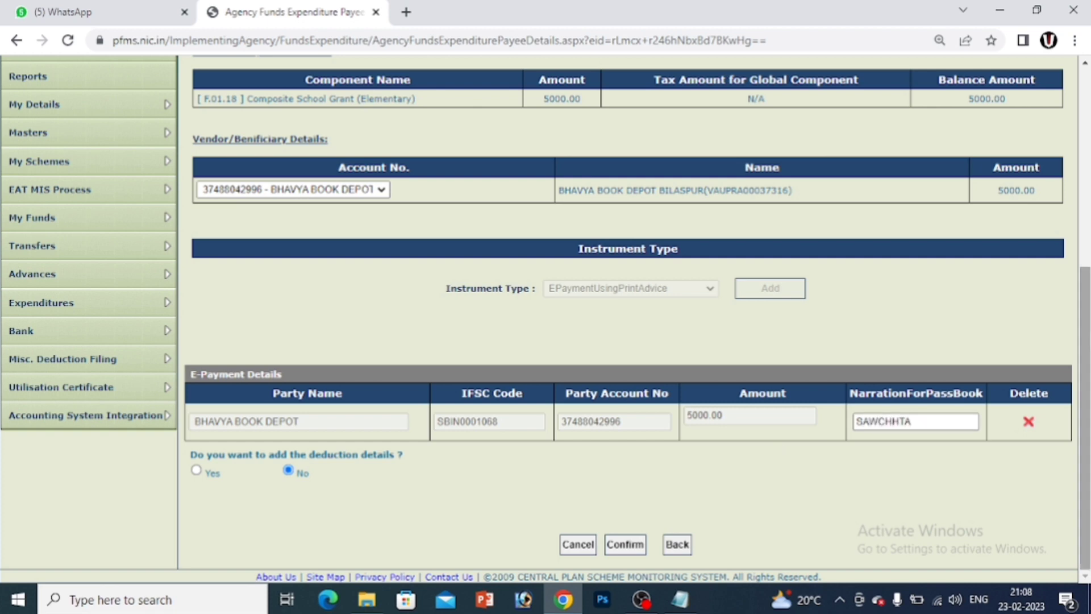
pyautogui.click(627, 545)
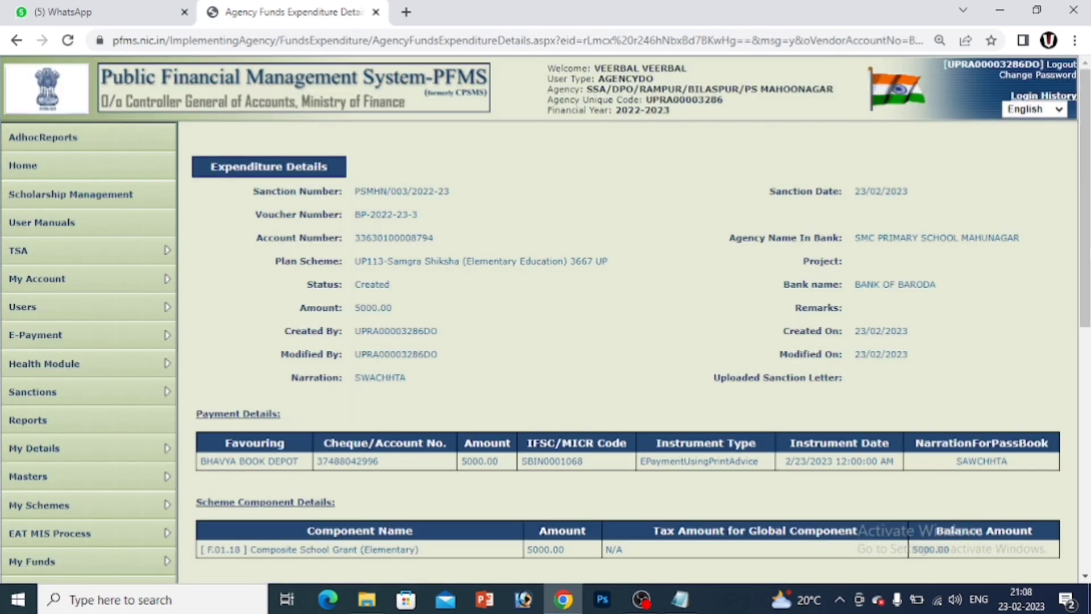
# Submit the confirmed vendor expenditure for approval
pyautogui.scroll(-8, 545, 235)
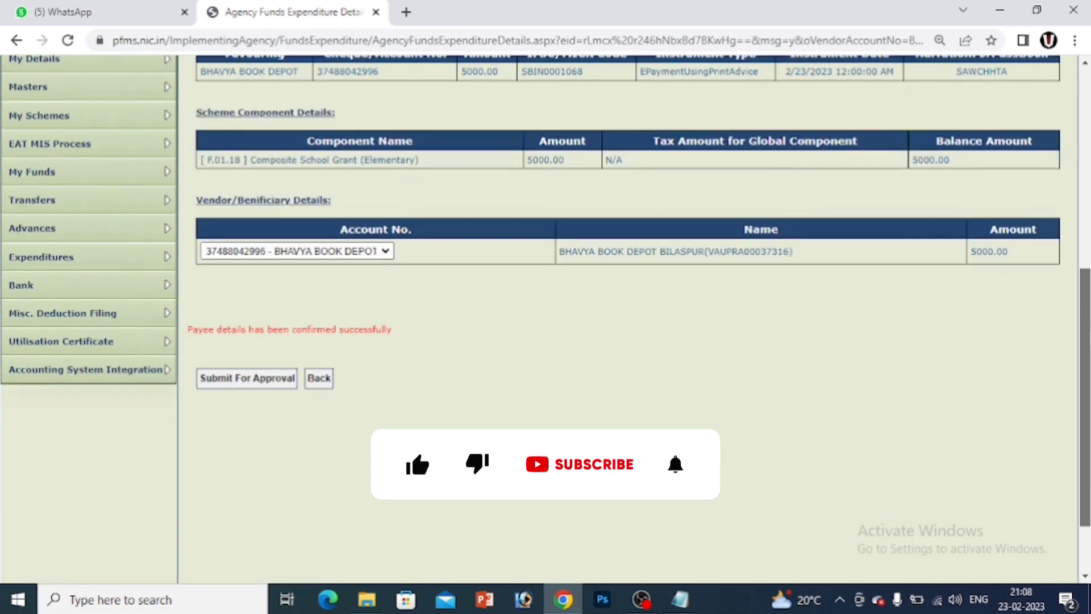
pyautogui.moveTo(394, 277); pyautogui.dragTo(181, 280)
pyautogui.click(233, 351)
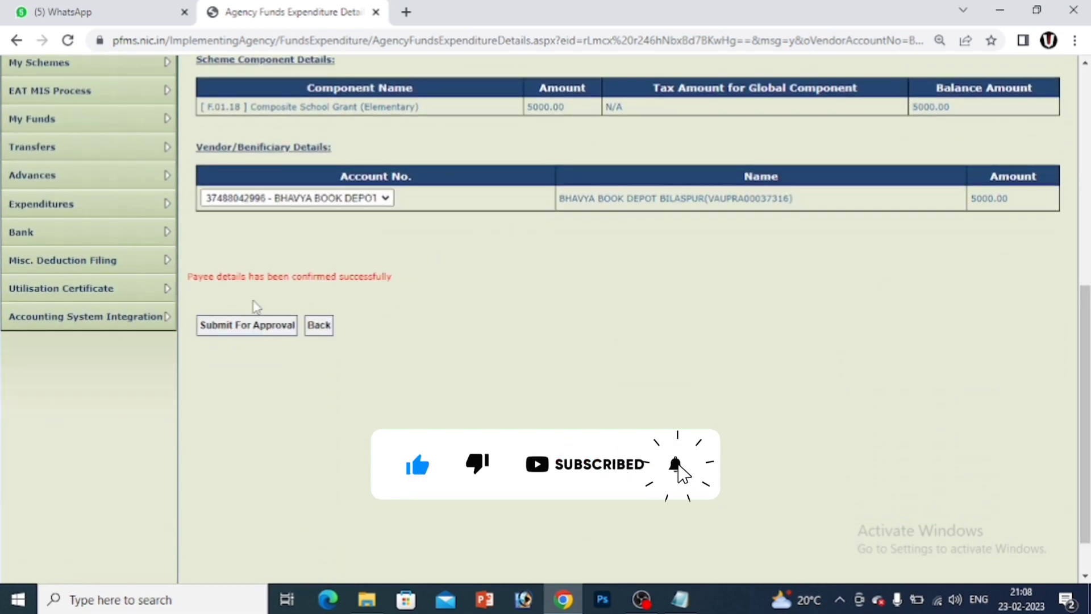
pyautogui.moveTo(397, 279); pyautogui.dragTo(278, 268)
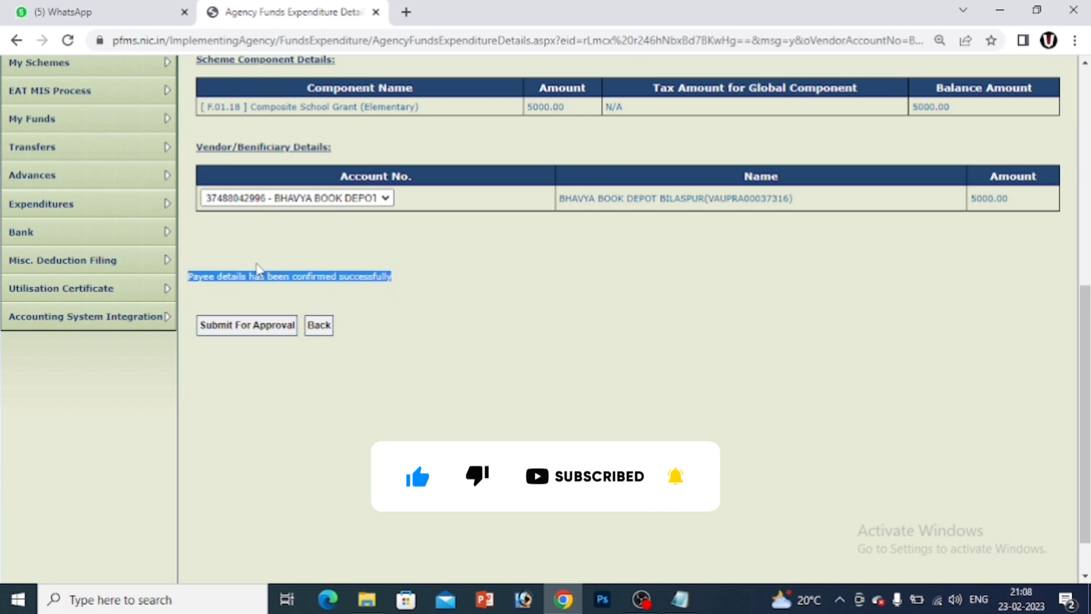
pyautogui.click(243, 327)
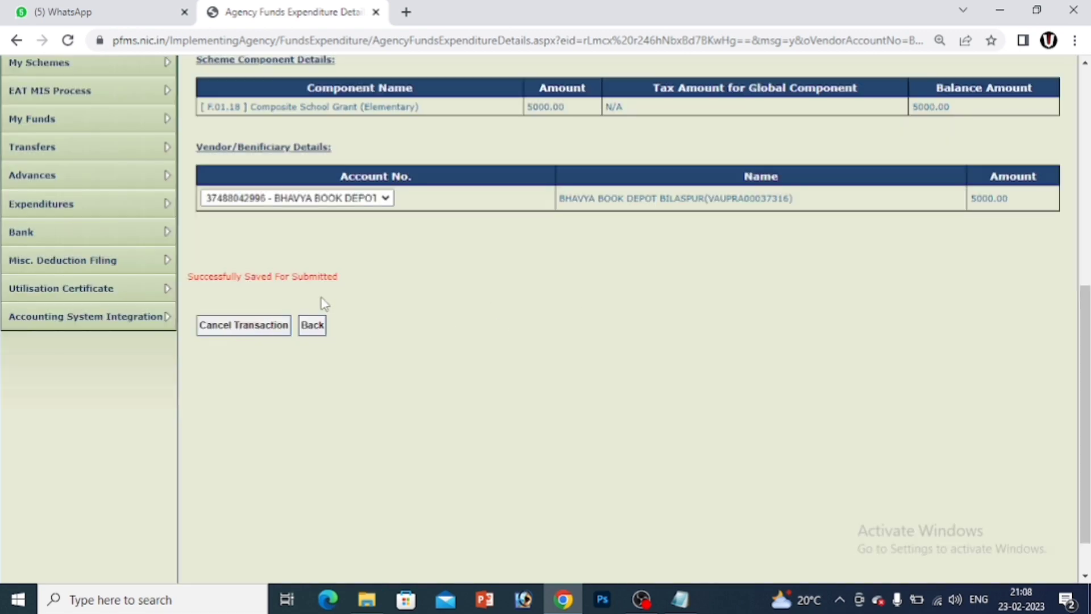
pyautogui.moveTo(338, 278); pyautogui.dragTo(194, 268)
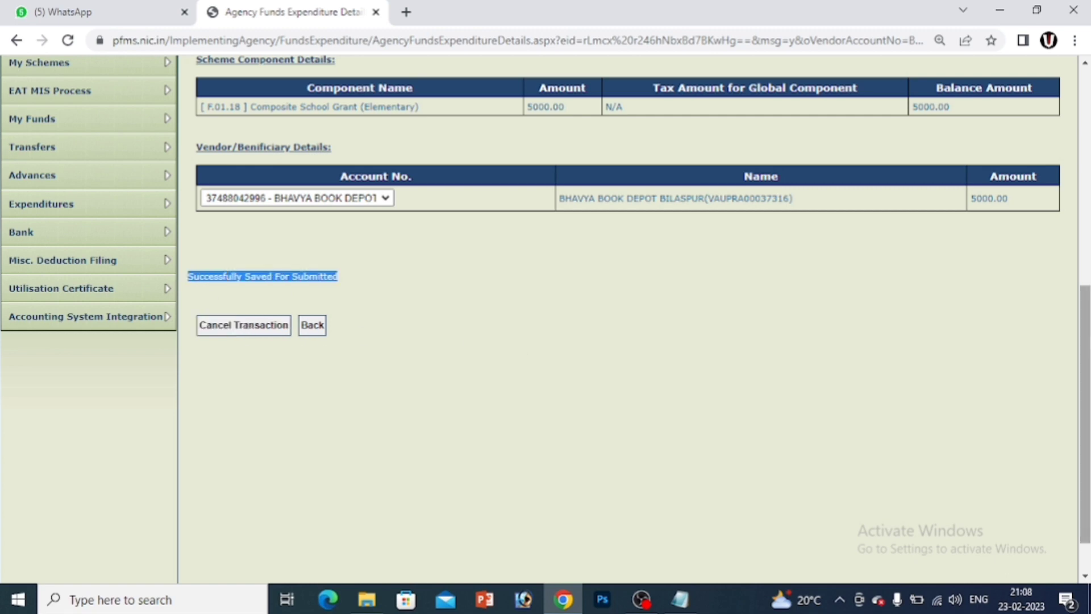
# Log out and sign in again with the agency's DA approver username and its saved password
pyautogui.moveTo(1087, 308); pyautogui.dragTo(1088, 85)
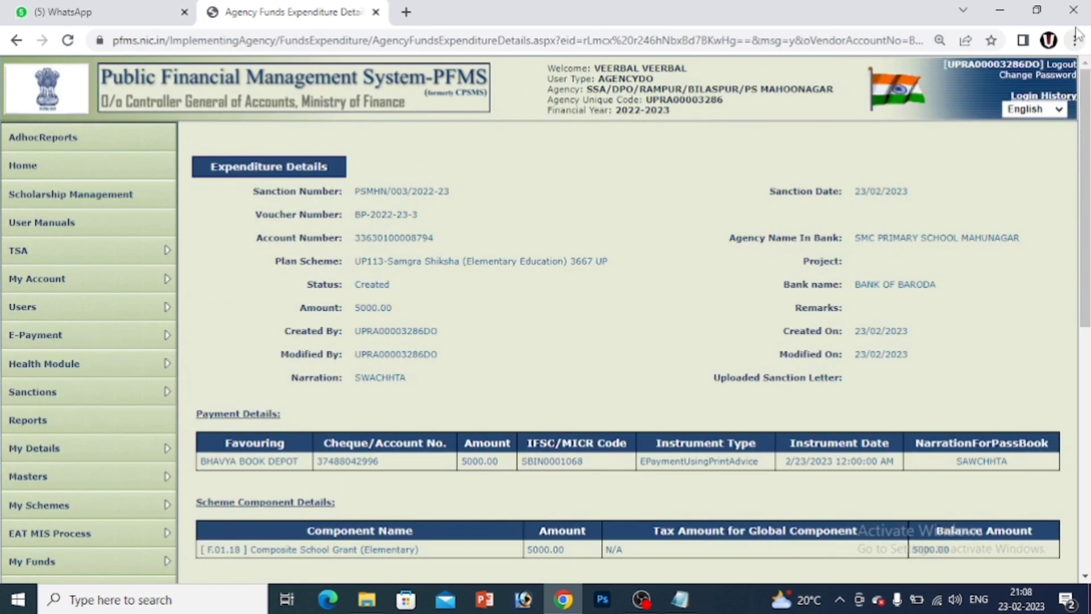
pyautogui.click(1058, 68)
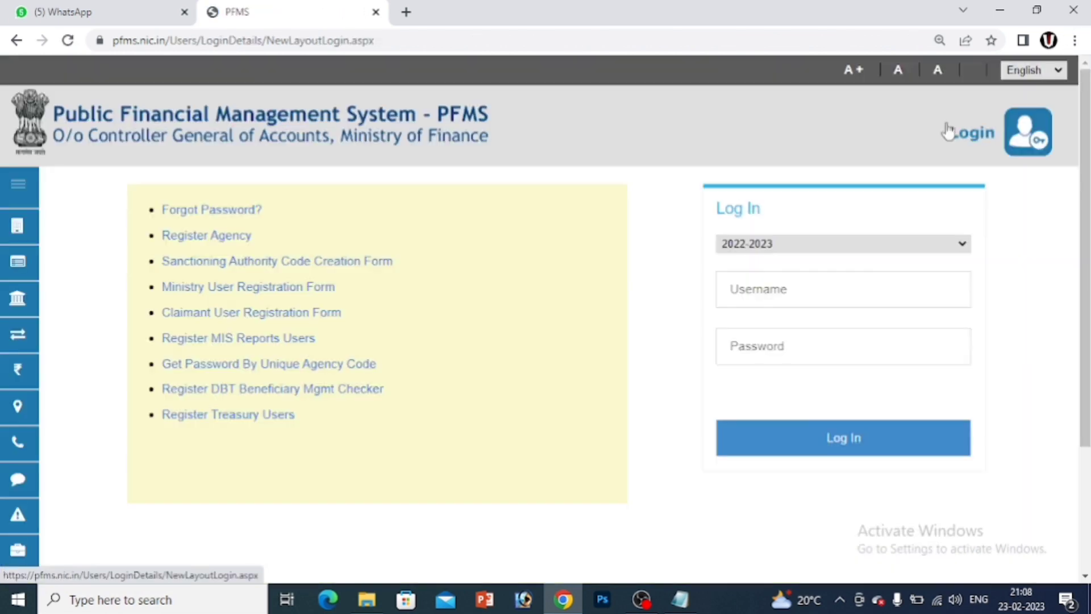
pyautogui.click(856, 287)
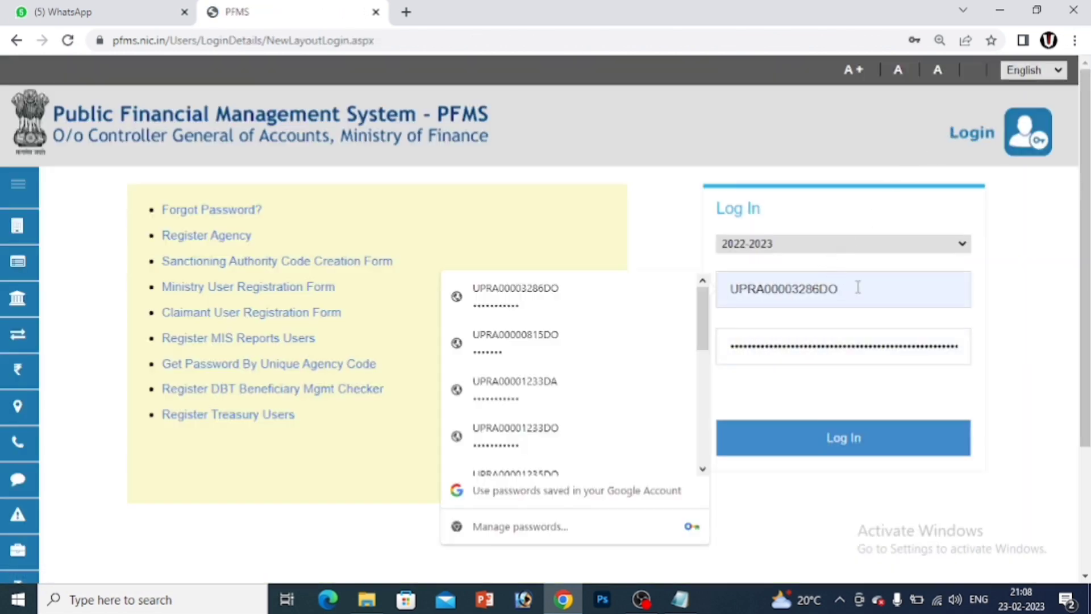
pyautogui.press('BackSpace')
pyautogui.write('A')
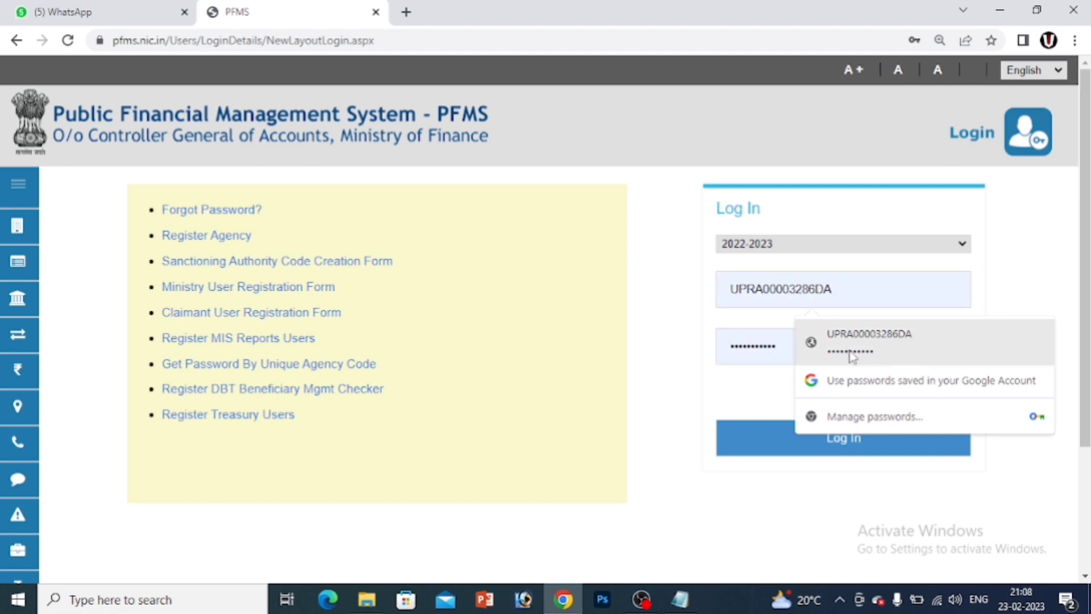
pyautogui.click(851, 355)
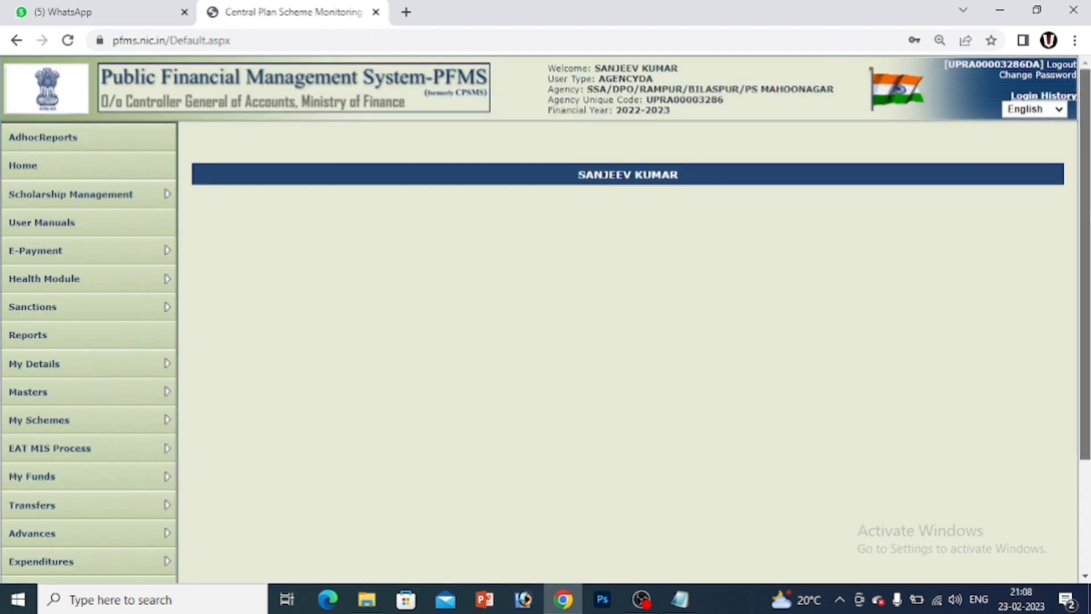
# Open expenditure approval and search for Submitted expenditures under scheme UP113 - Samgra Shiksha (Elementary Education) 3667 UP
pyautogui.scroll(-3, 243, 417)
pyautogui.moveTo(155, 415)
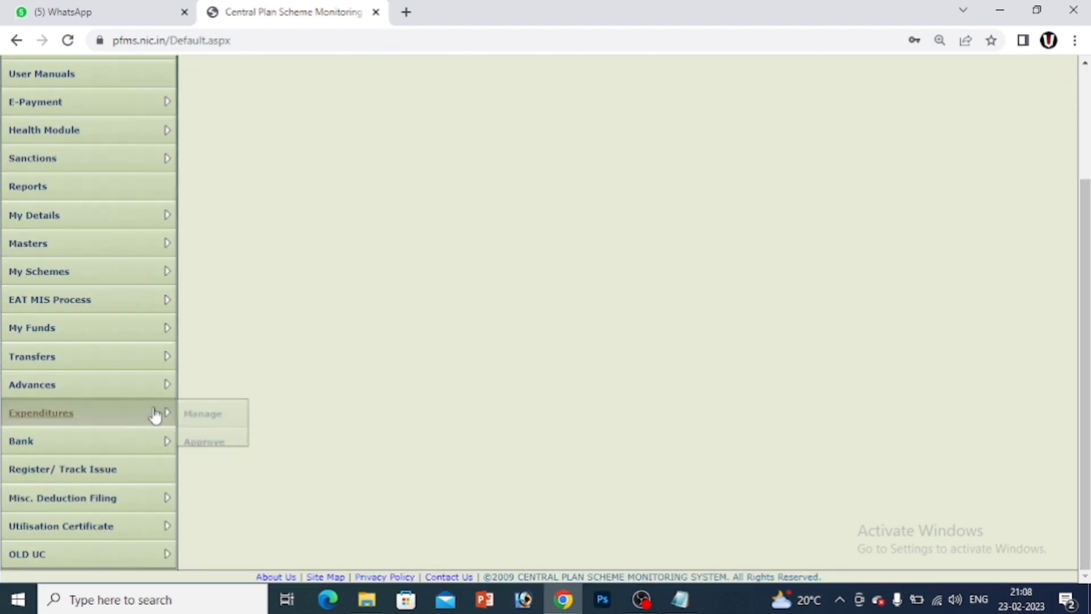
pyautogui.click(208, 444)
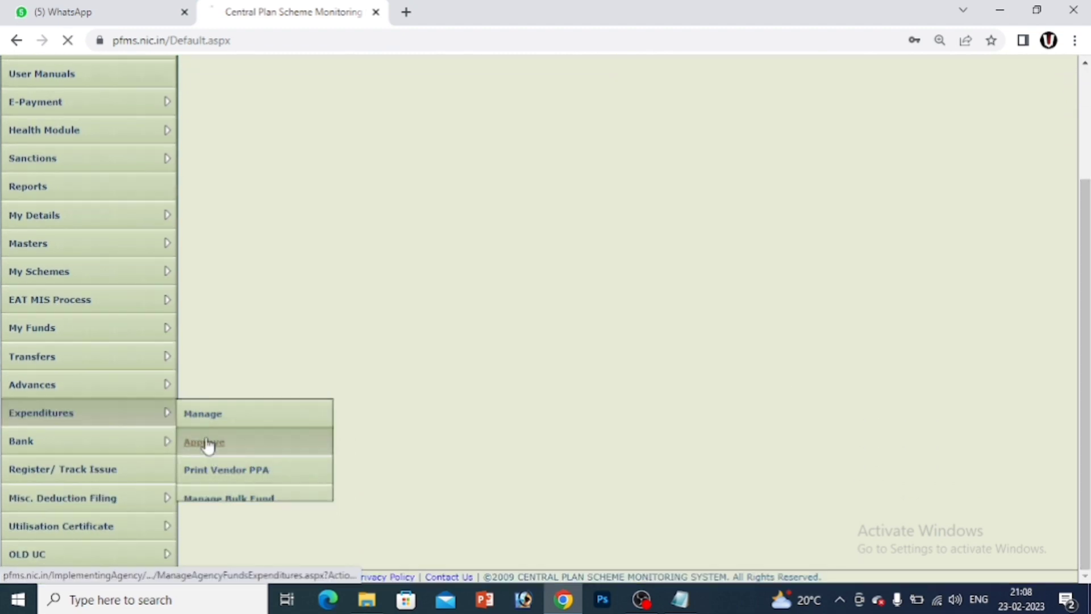
pyautogui.click(494, 212)
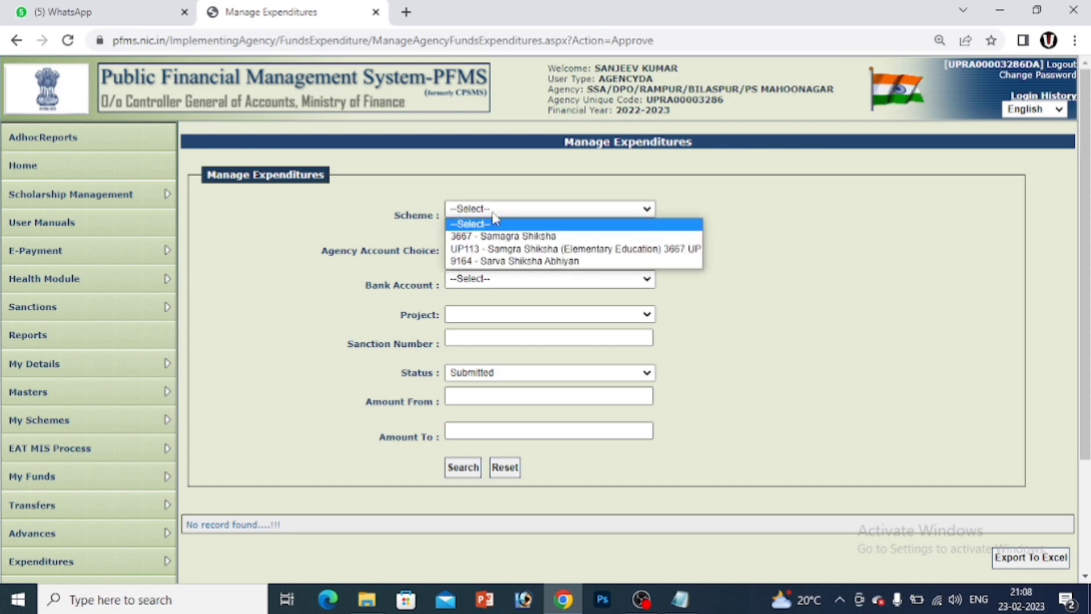
pyautogui.click(496, 249)
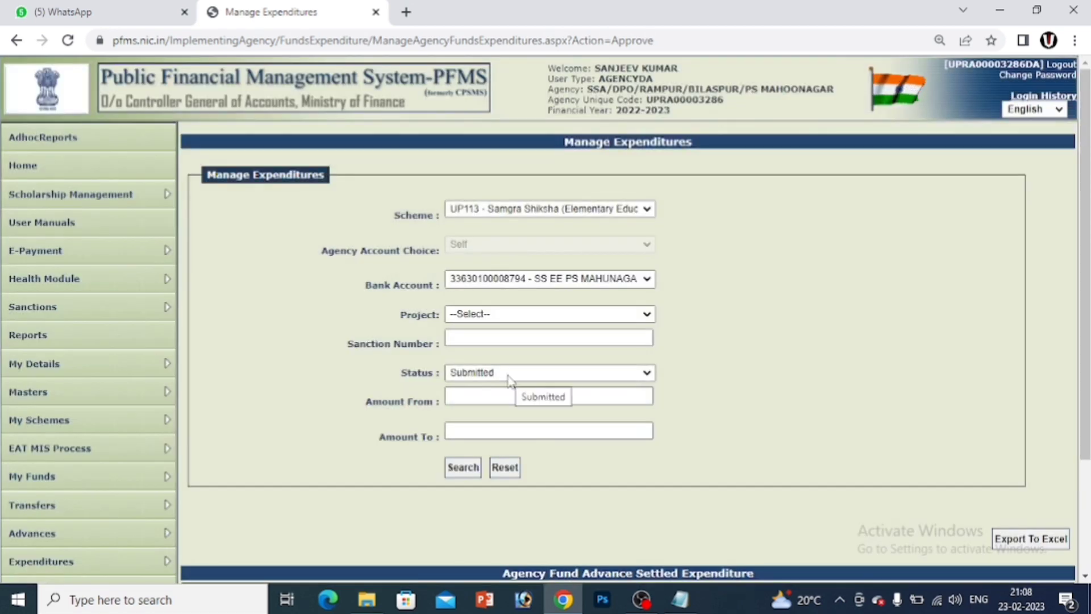
pyautogui.click(461, 466)
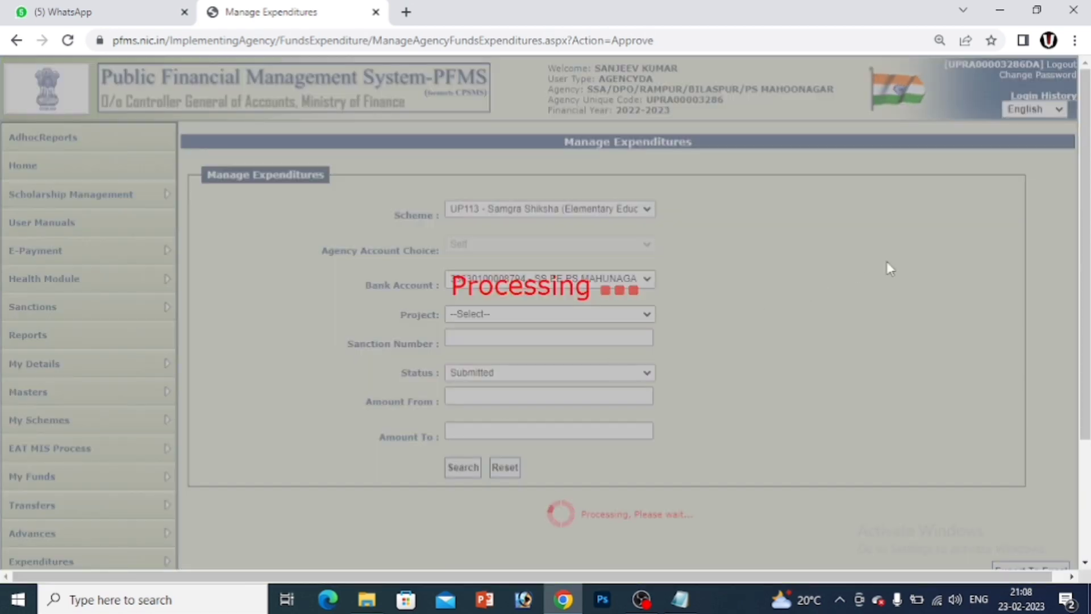
pyautogui.scroll(-3, 887, 262)
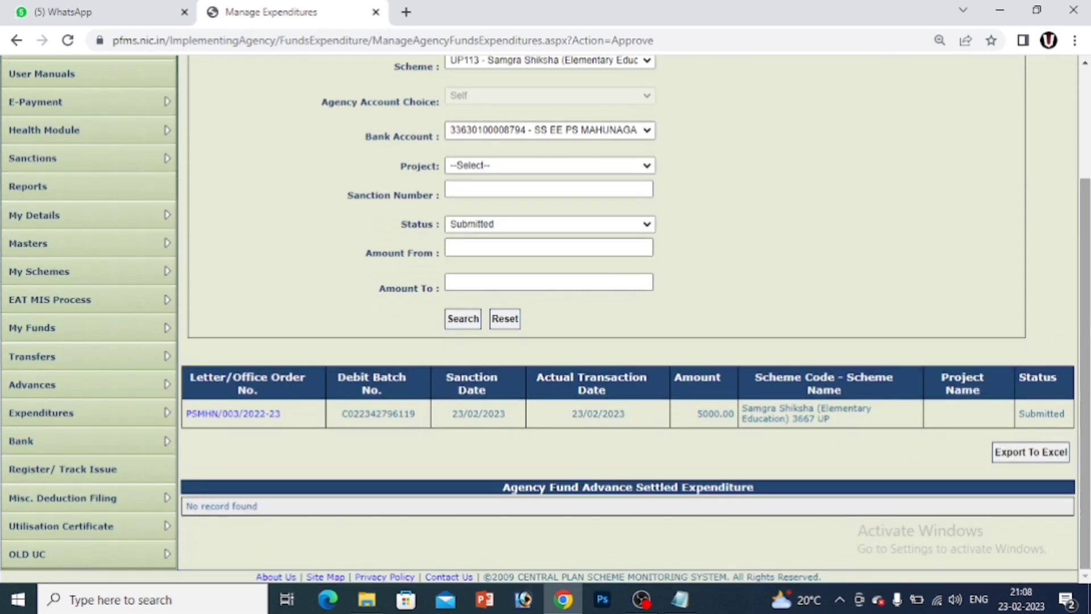
# Open the submitted 5000 rupee expenditure and approve it with the remark APPROVE
pyautogui.click(259, 420)
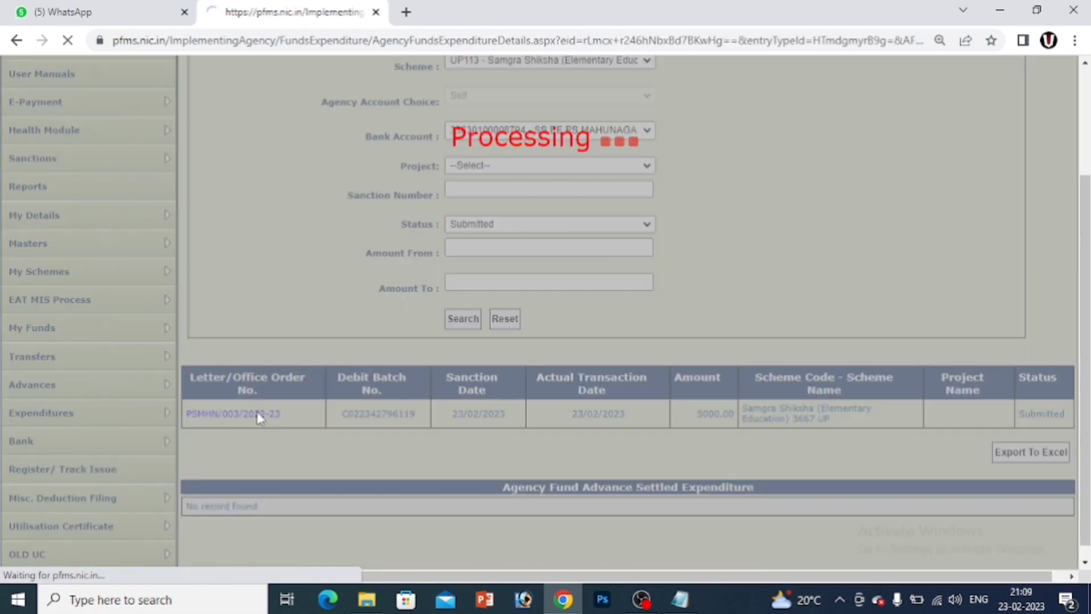
pyautogui.scroll(-7, 400, 388)
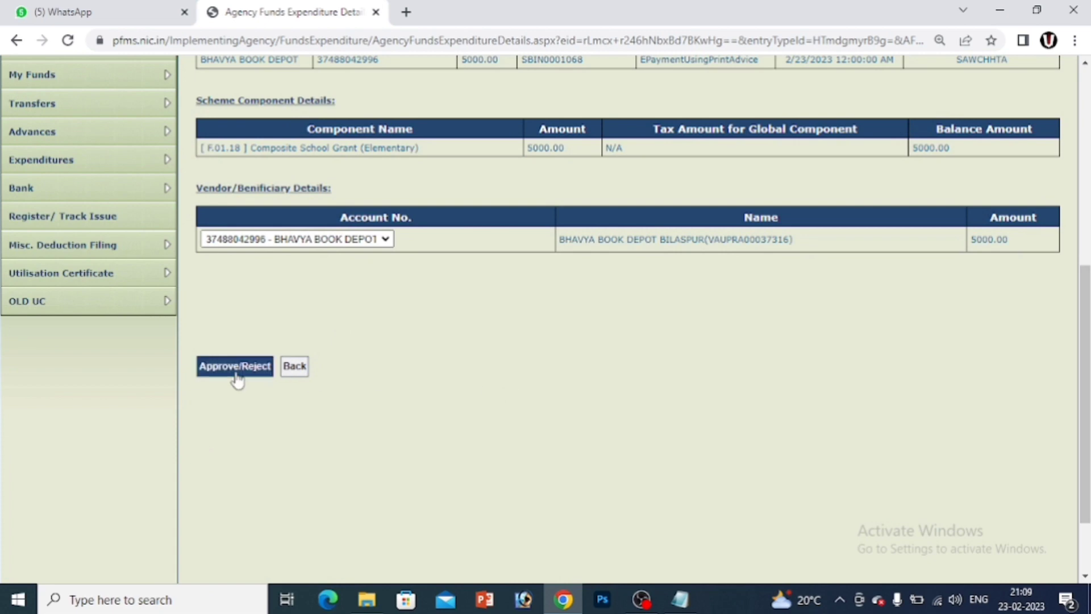
pyautogui.click(237, 378)
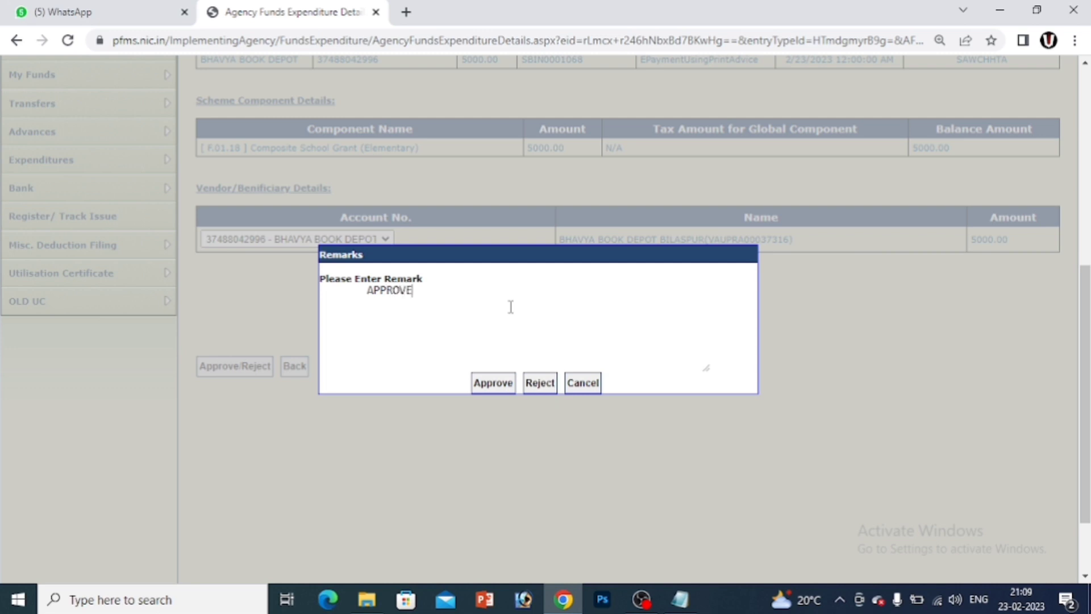
pyautogui.click(494, 384)
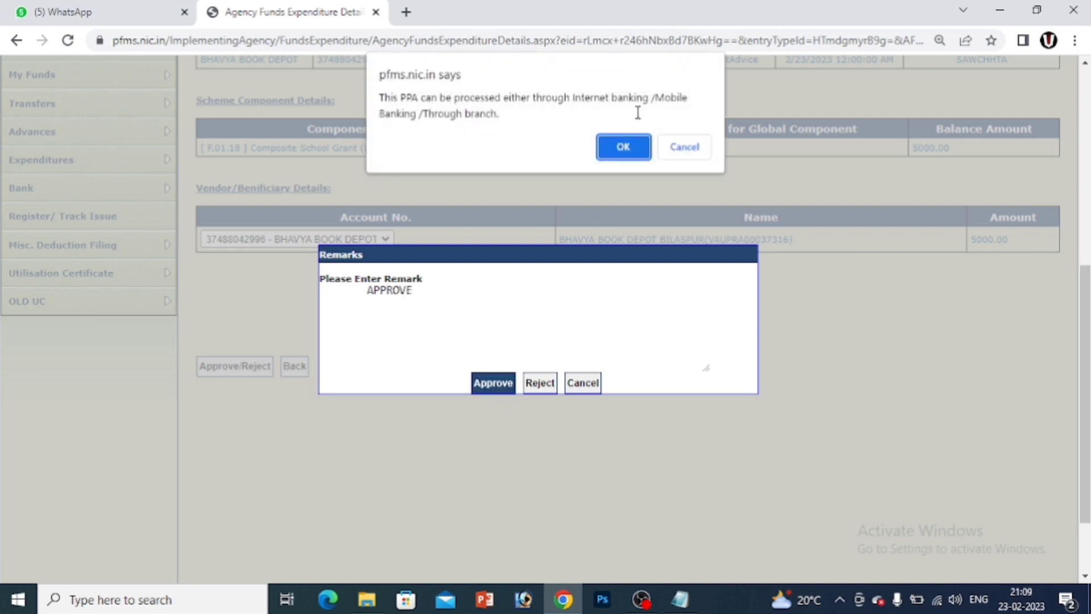
pyautogui.click(630, 144)
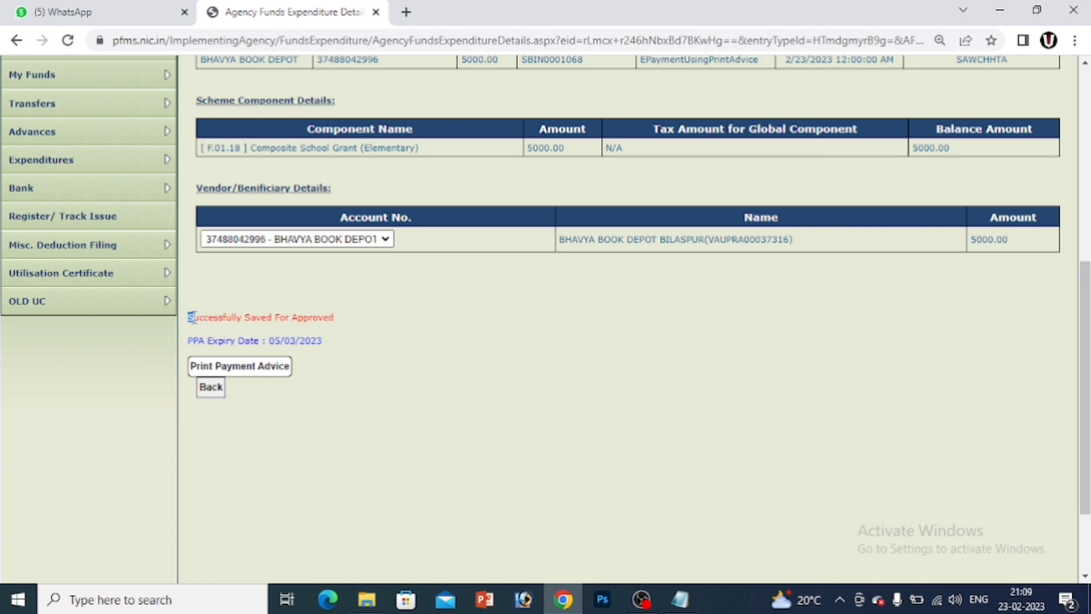
pyautogui.moveTo(192, 318); pyautogui.dragTo(297, 340)
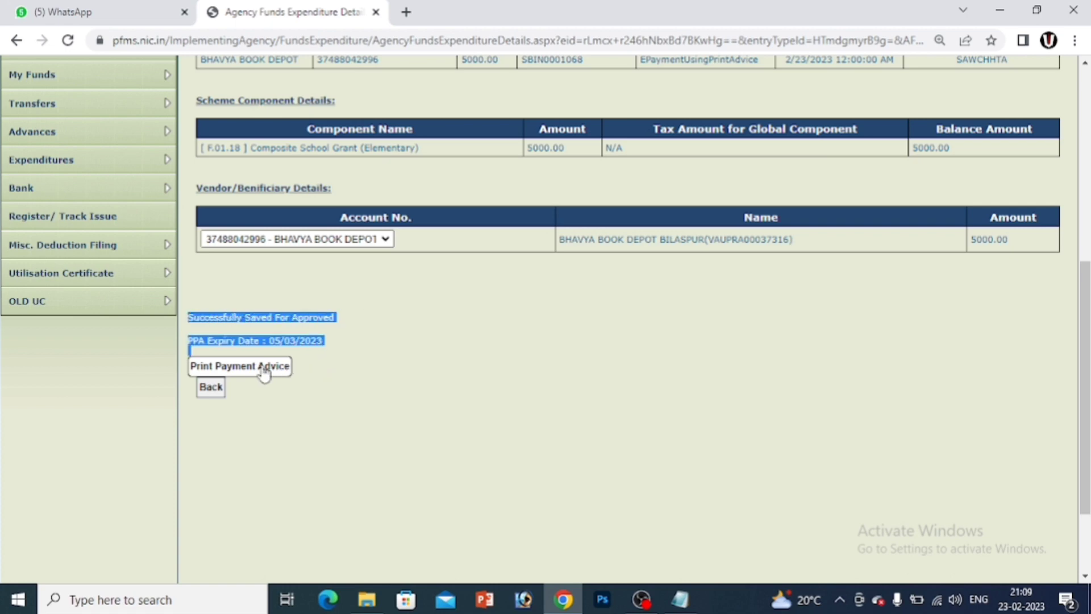
# Print the payment advice as a PDF saved to the Desktop, named SWACHTTA plus the approver's first name
pyautogui.click(246, 366)
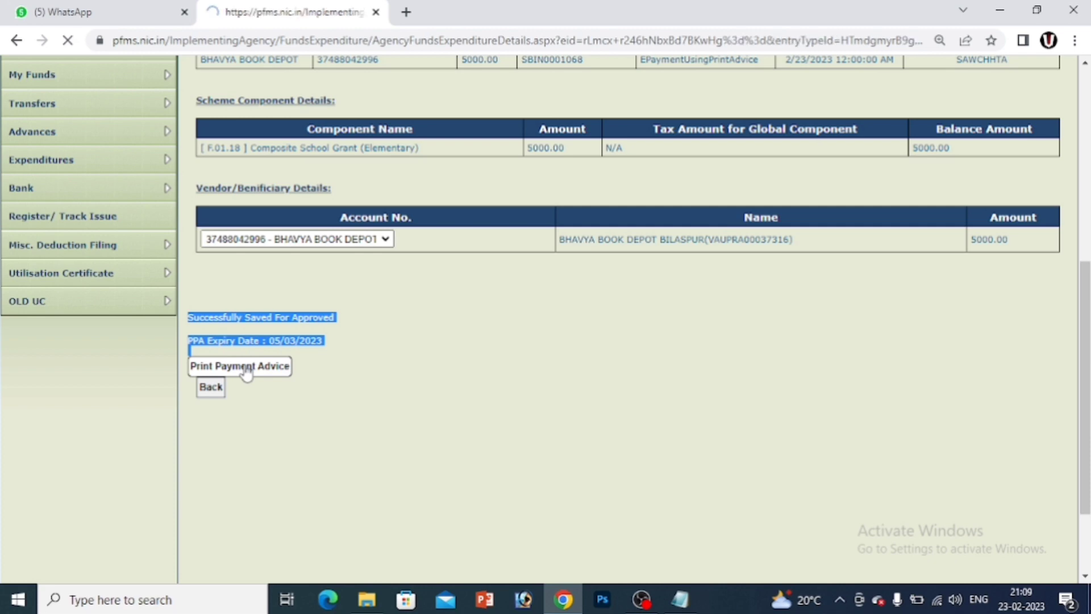
pyautogui.click(703, 150)
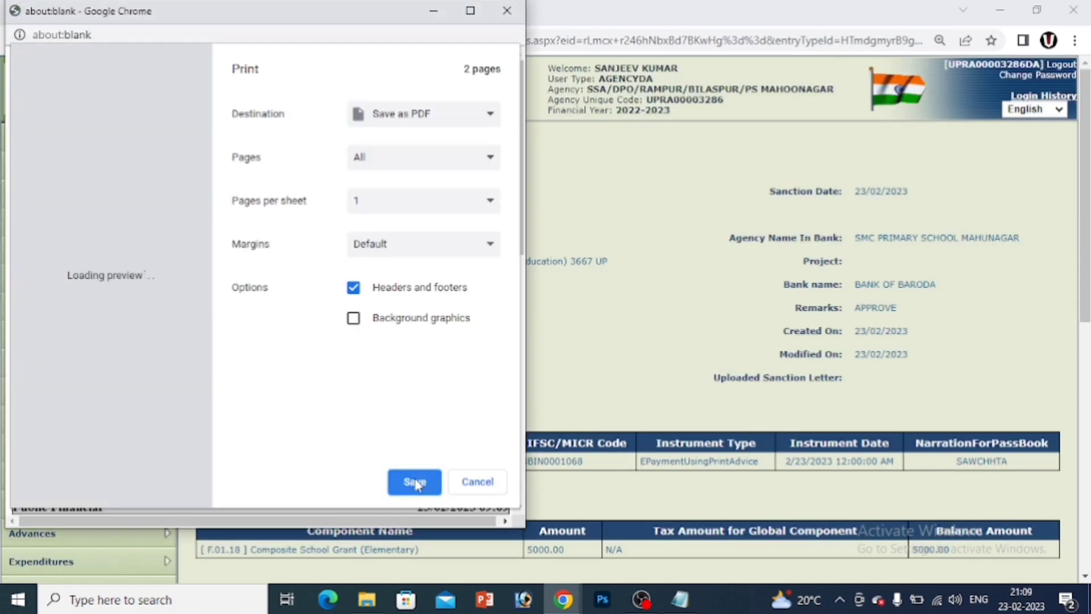
pyautogui.click(426, 481)
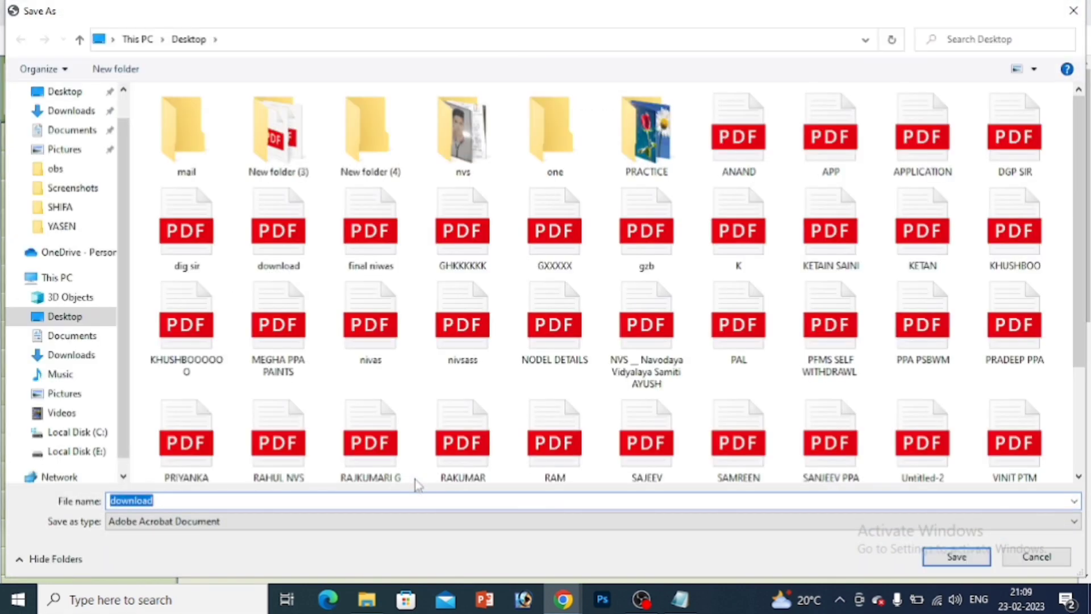
pyautogui.write('SWACHTTA SANJEEEV')
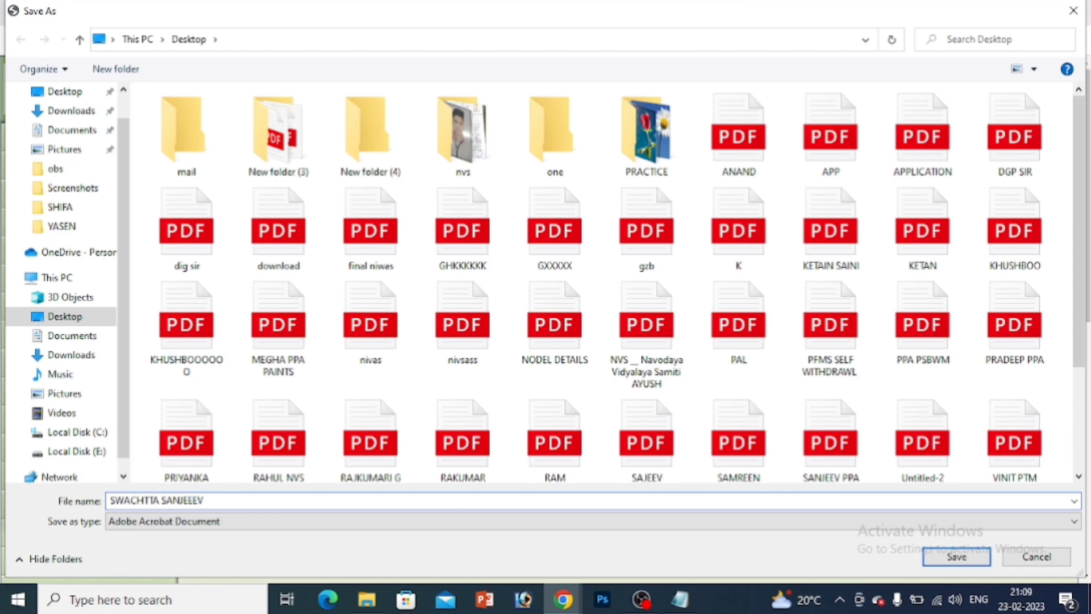
pyautogui.press('Return')
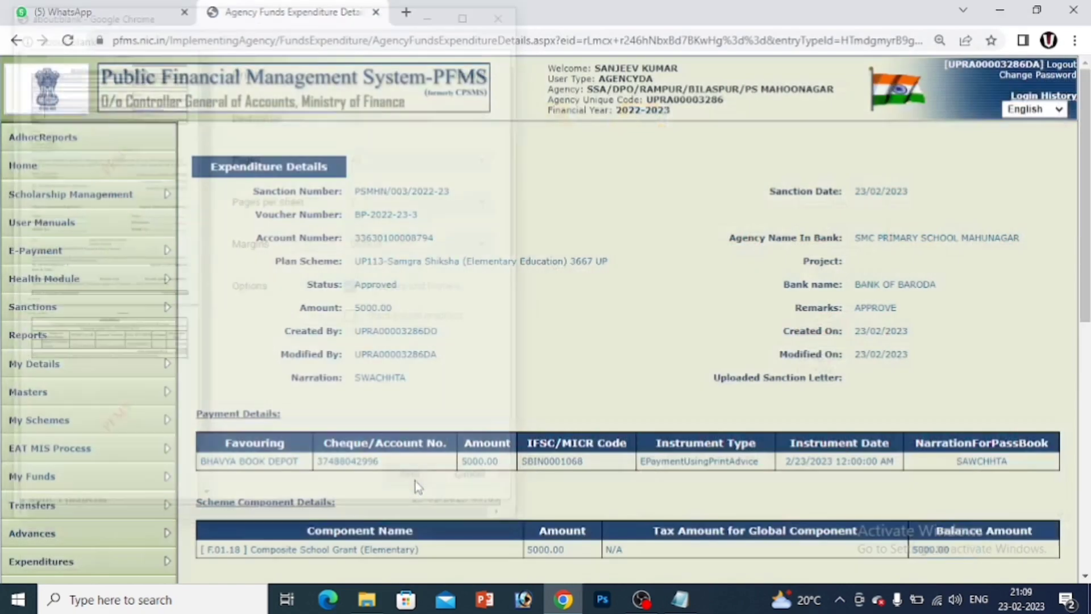
# Search the managed expenditures of scheme UP113 - Samgra Shiksha (Elementary Education) 3667 UP across all statuses and check their approval status
pyautogui.scroll(-5, 625, 318)
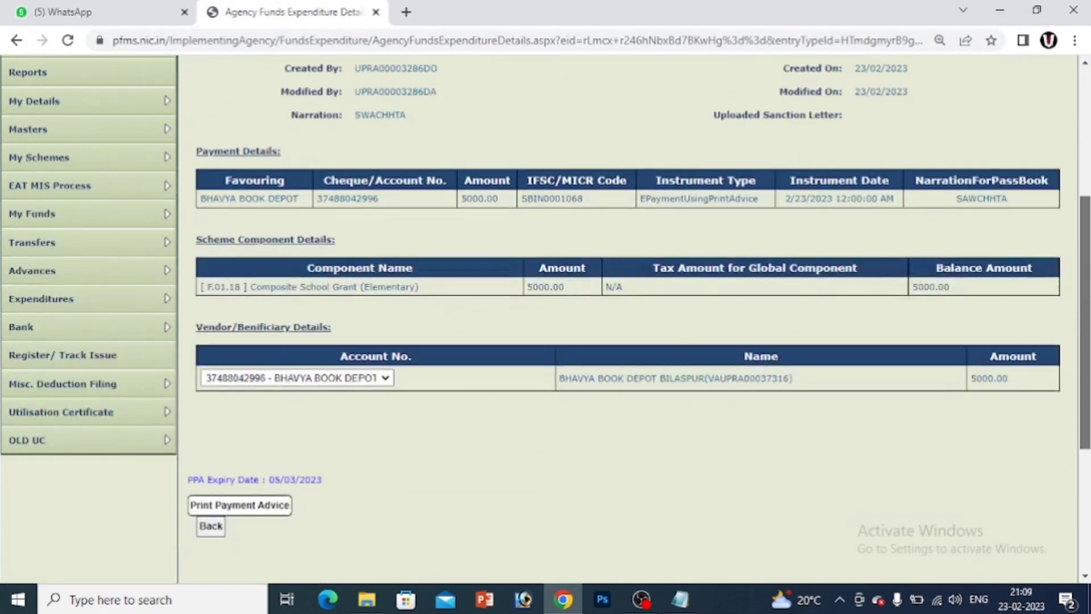
pyautogui.scroll(3, 131, 408)
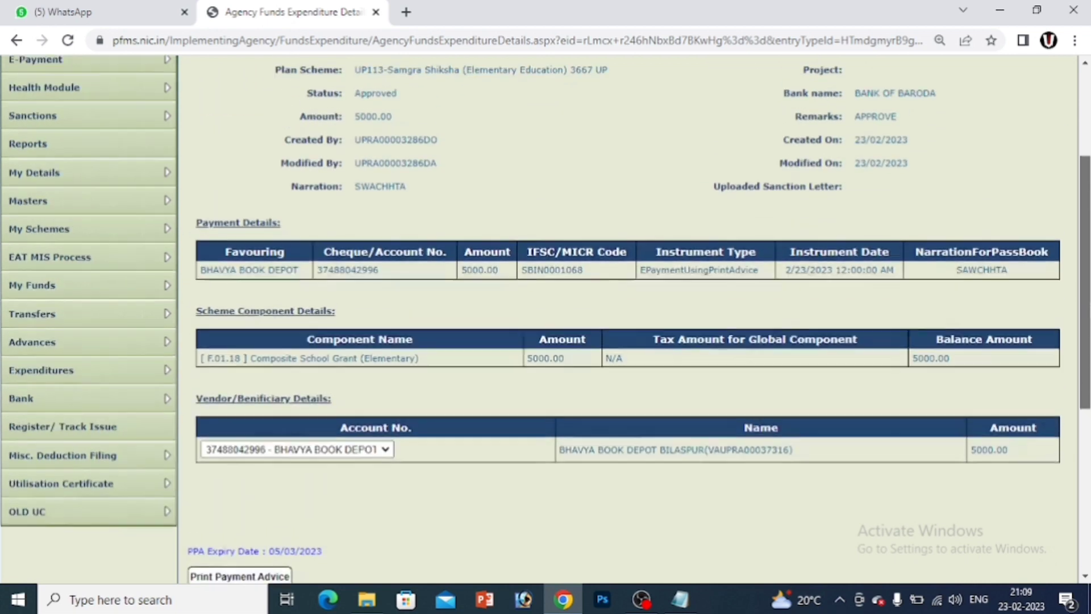
pyautogui.moveTo(131, 408)
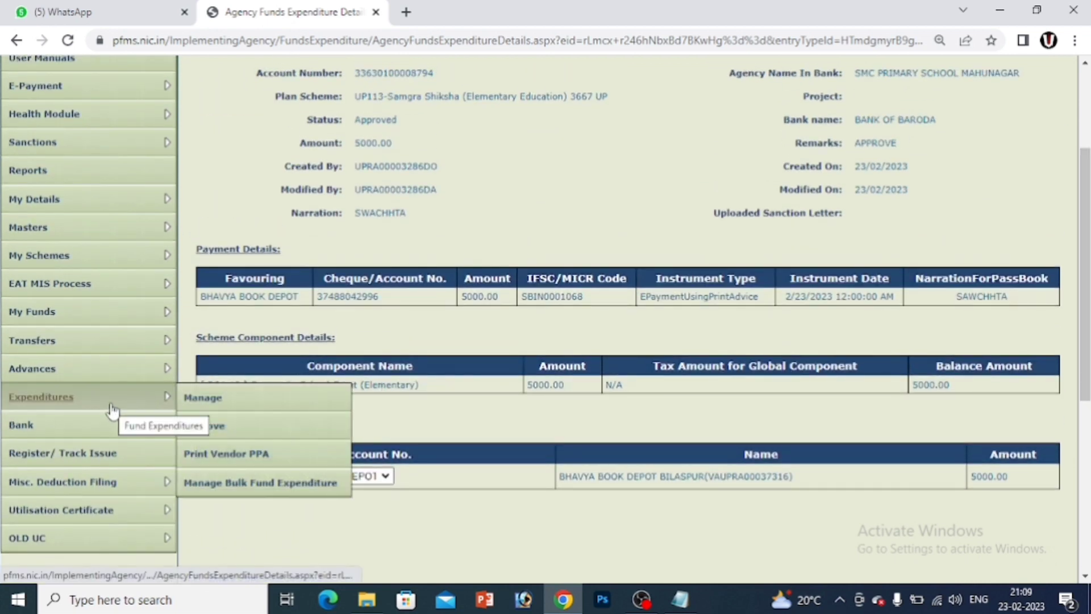
pyautogui.click(203, 398)
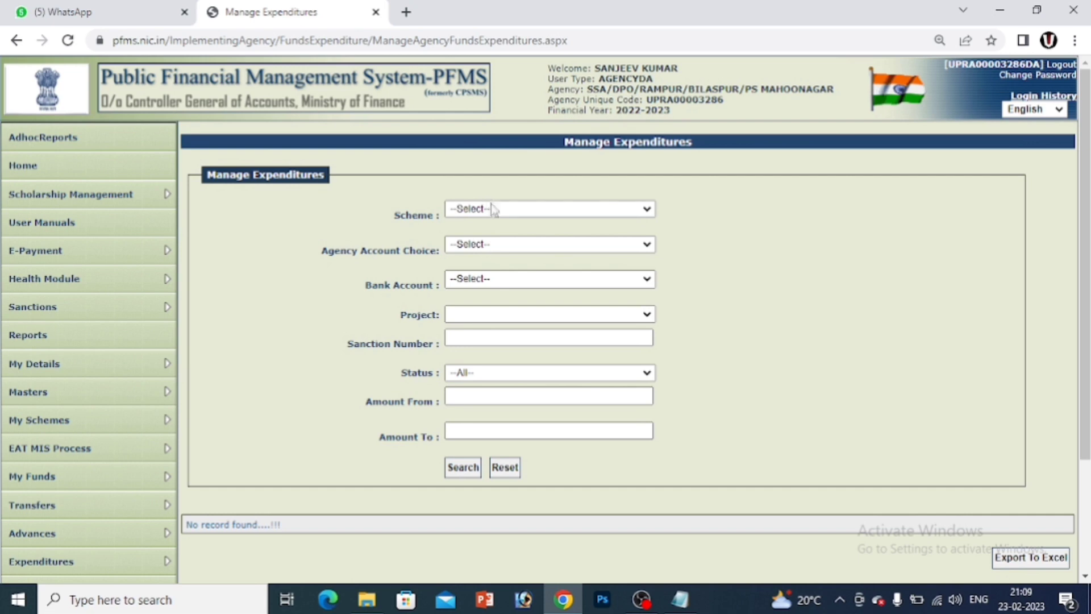
pyautogui.click(492, 210)
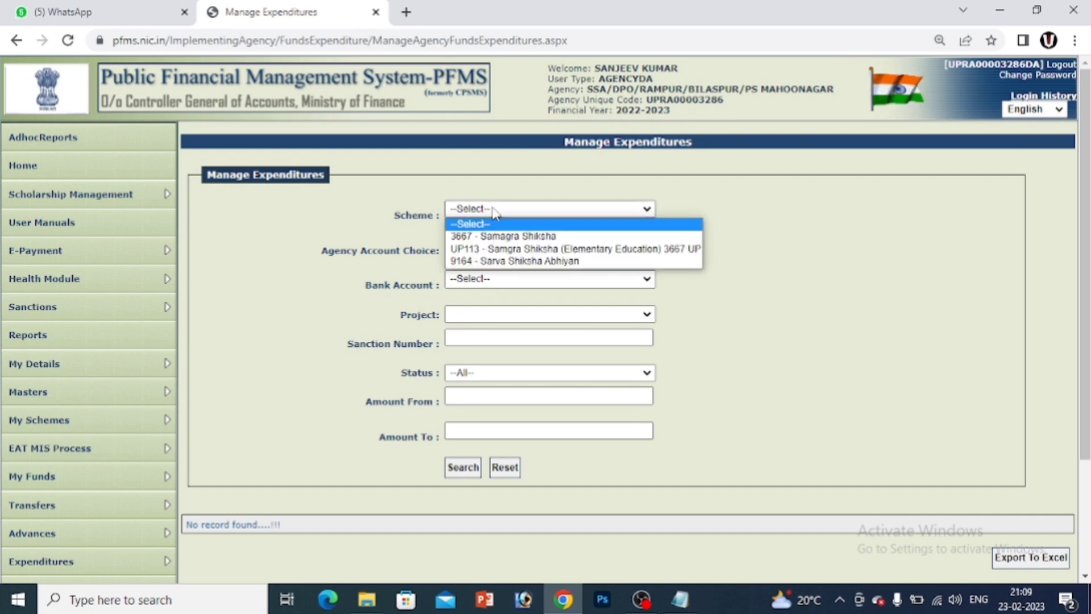
pyautogui.click(491, 247)
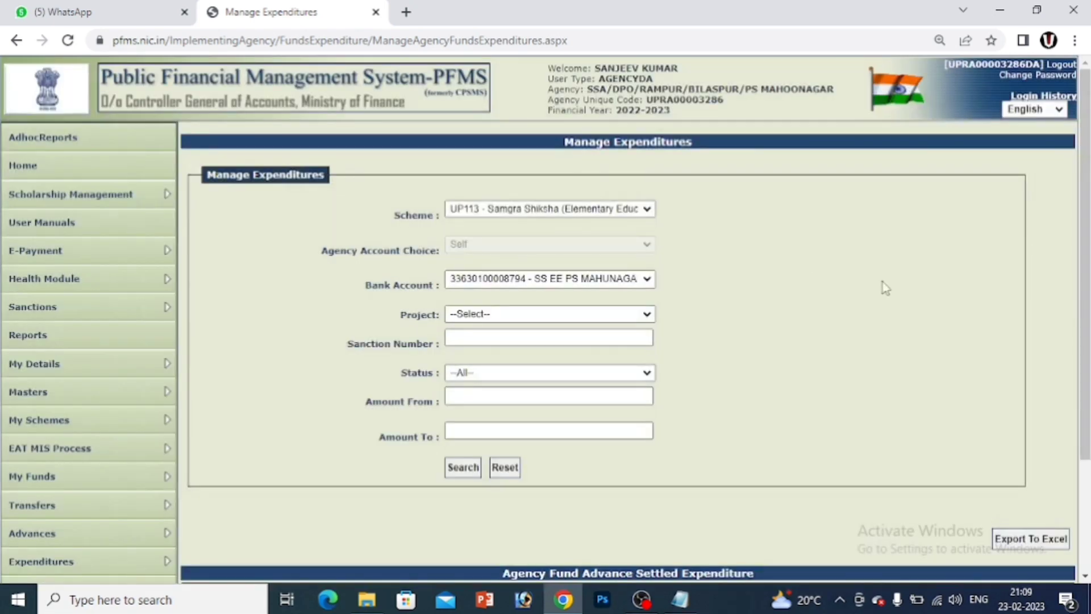
pyautogui.click(450, 467)
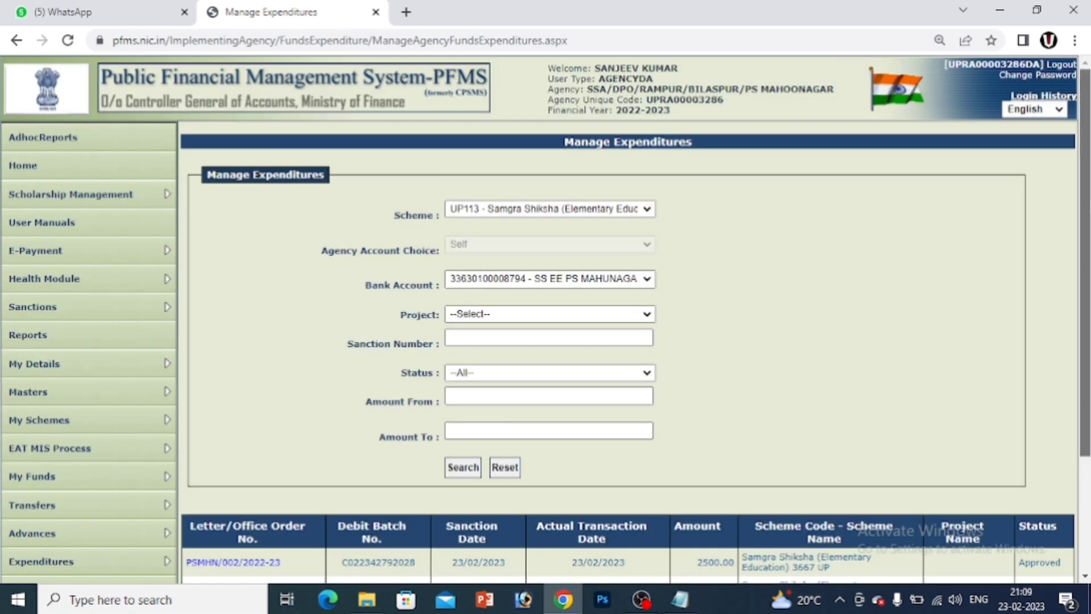
pyautogui.scroll(-3, 545, 318)
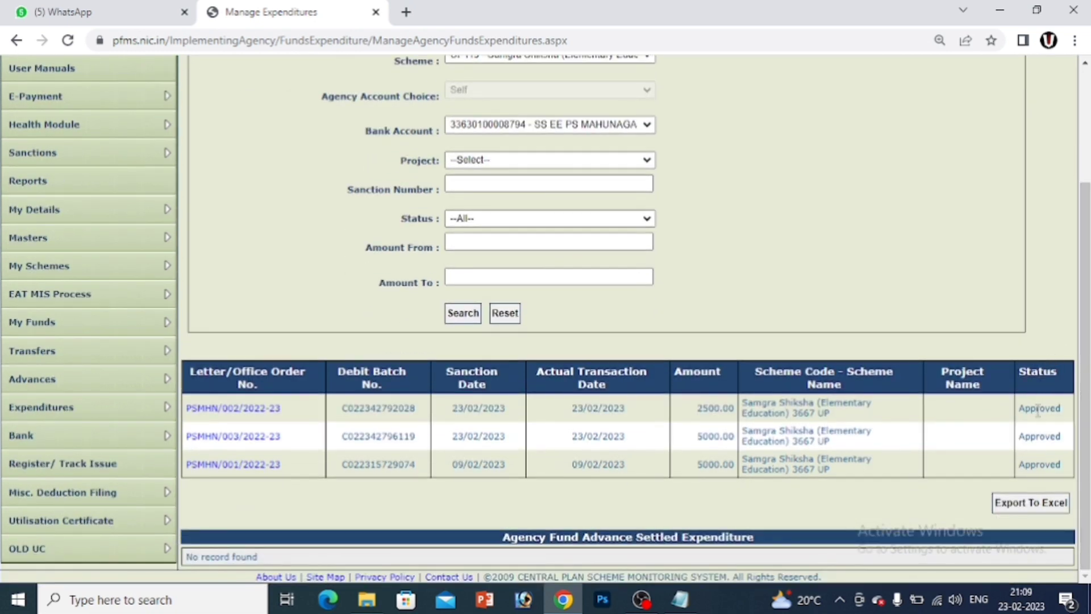